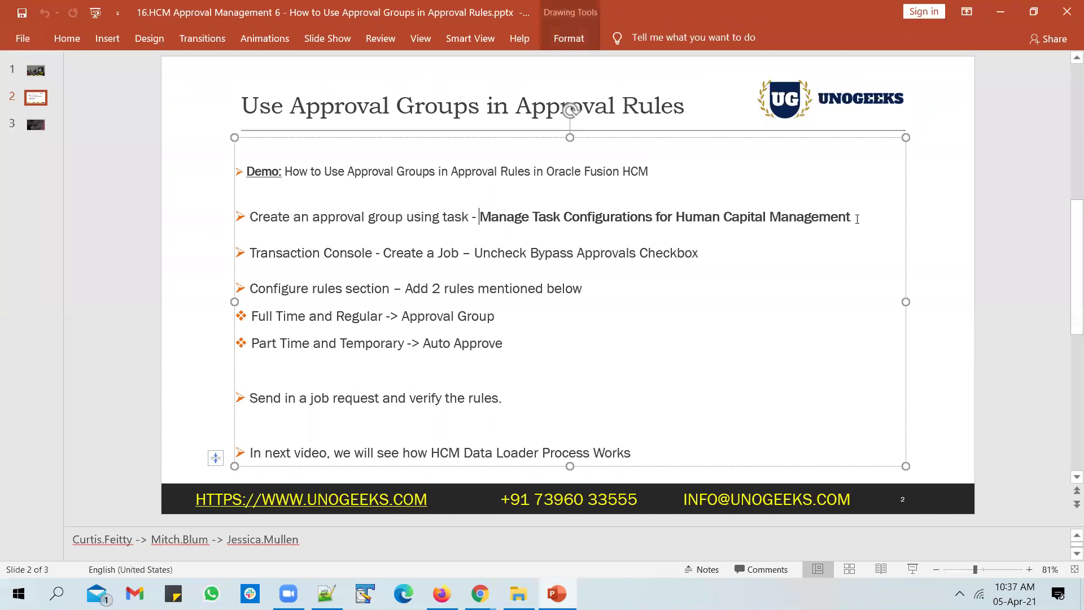
# Copy the task name, then search Setup and Maintenance for 'Manage Task Configurations for Human Capital Management'.
pyautogui.keyDown('shift'); pyautogui.click(852, 216); pyautogui.keyUp('shift')
pyautogui.hotkey('ctrl', 'c')
pyautogui.click(442, 593)
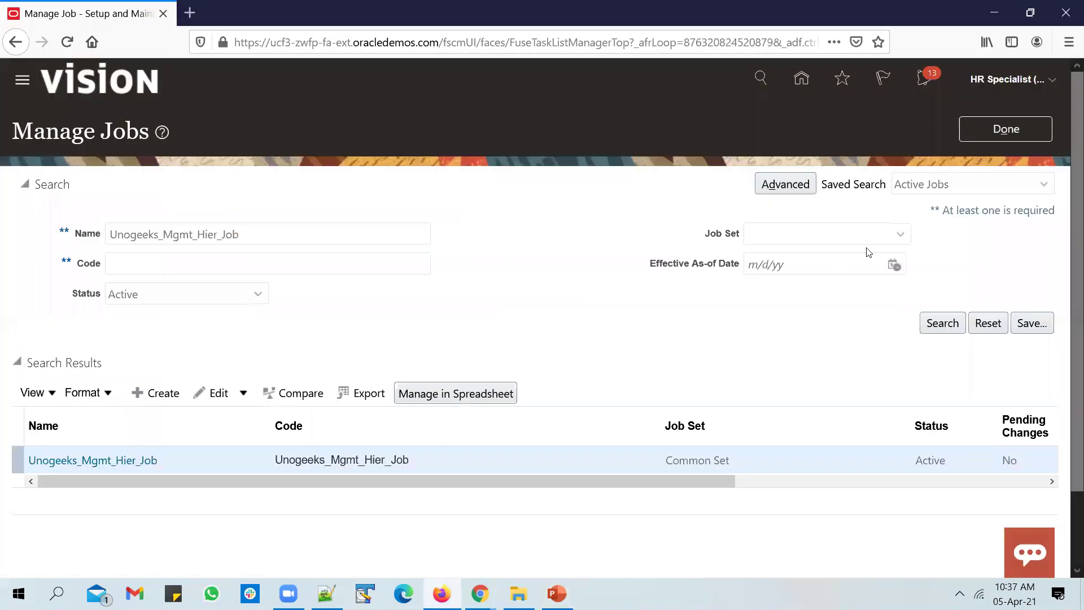
pyautogui.click(1001, 127)
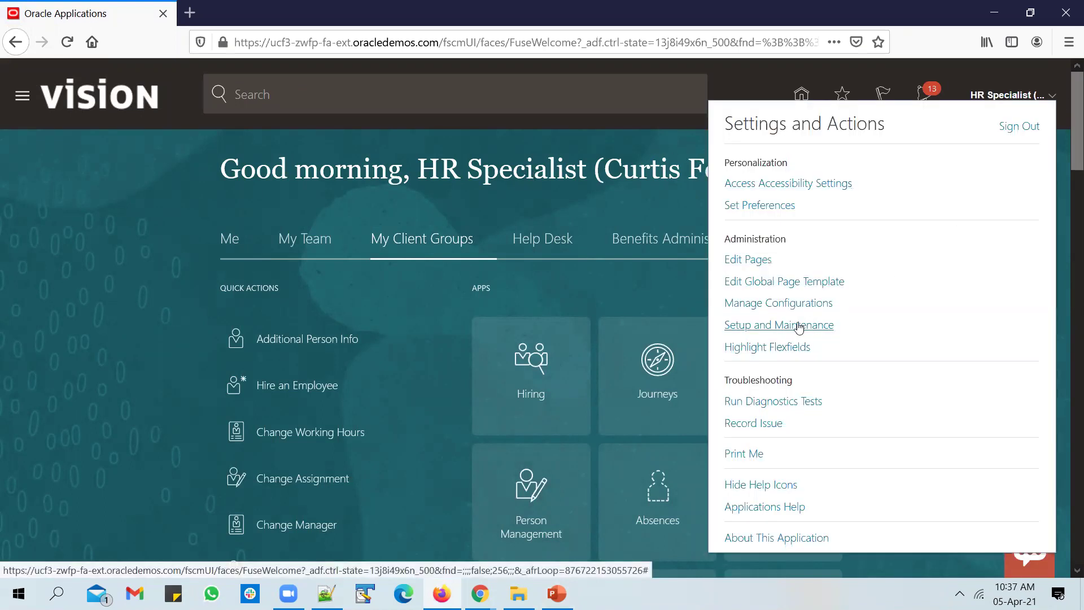
pyautogui.click(790, 324)
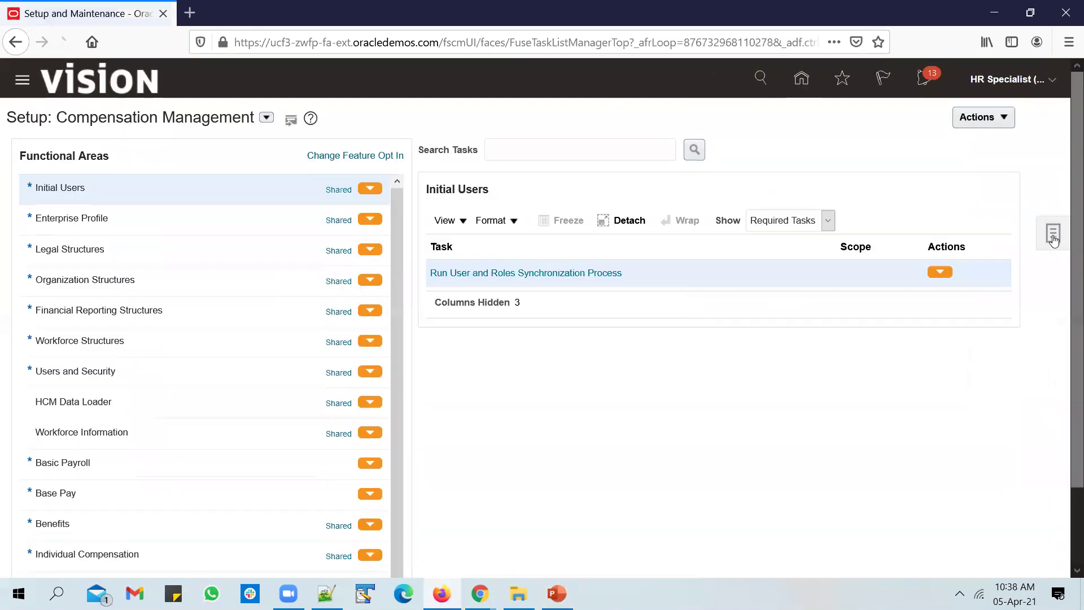
pyautogui.click(1054, 236)
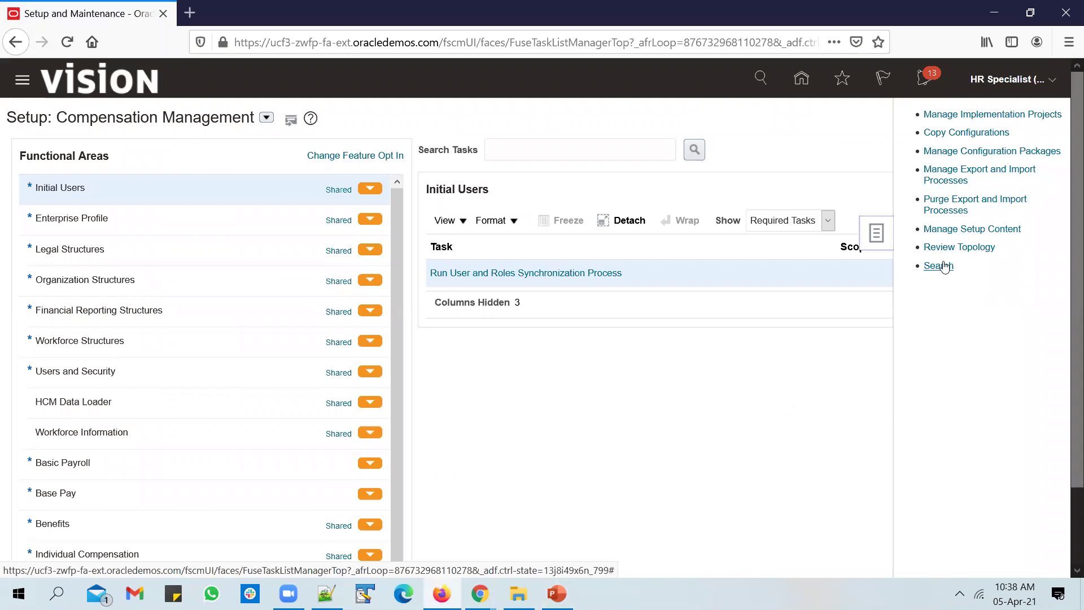
pyautogui.click(943, 266)
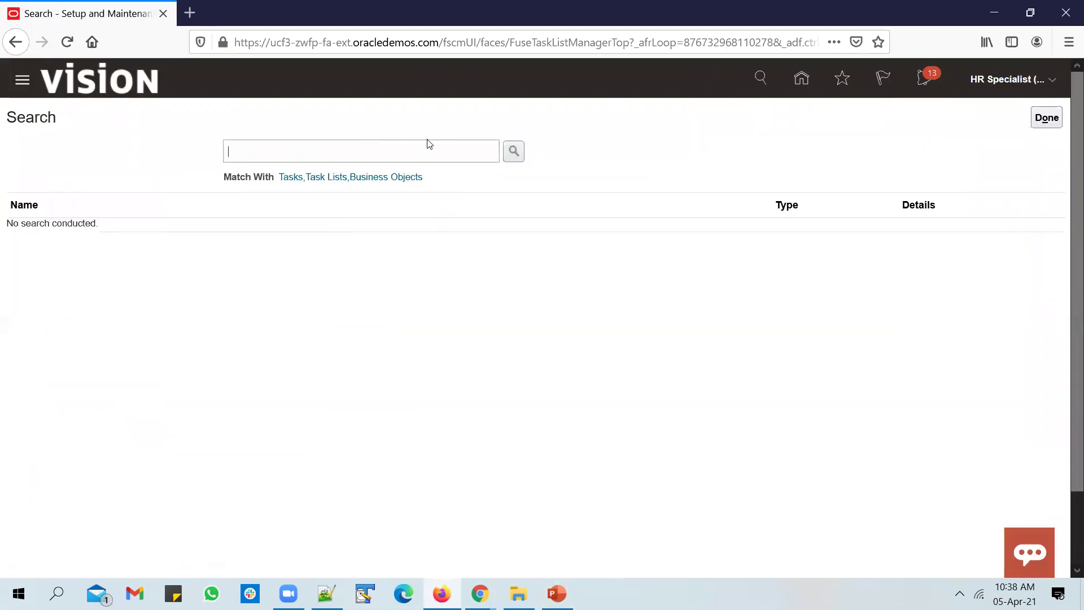
pyautogui.hotkey('ctrl', 'v')
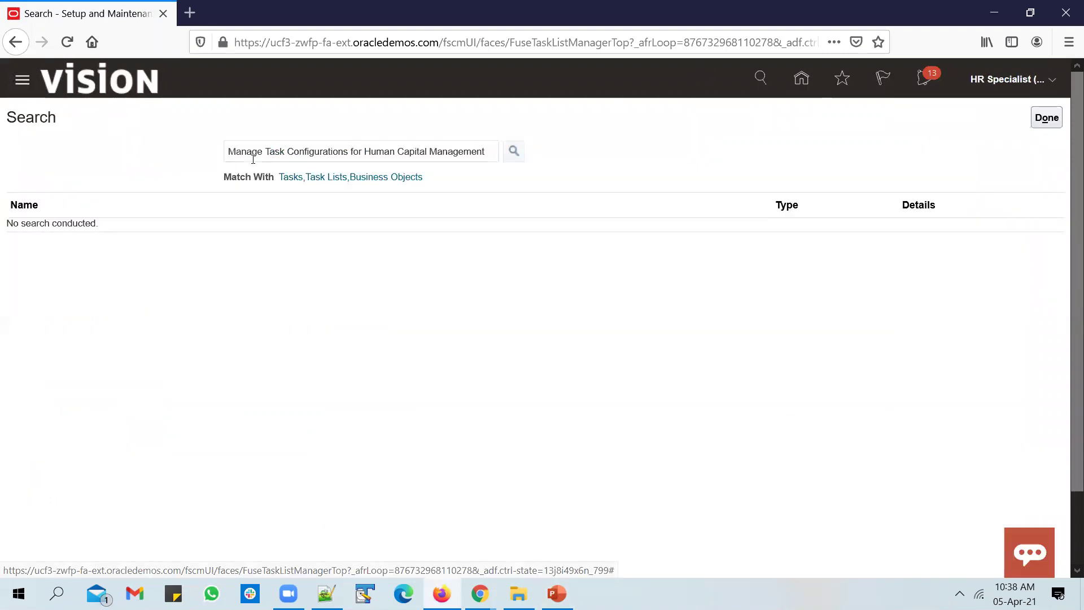
pyautogui.press('Return')
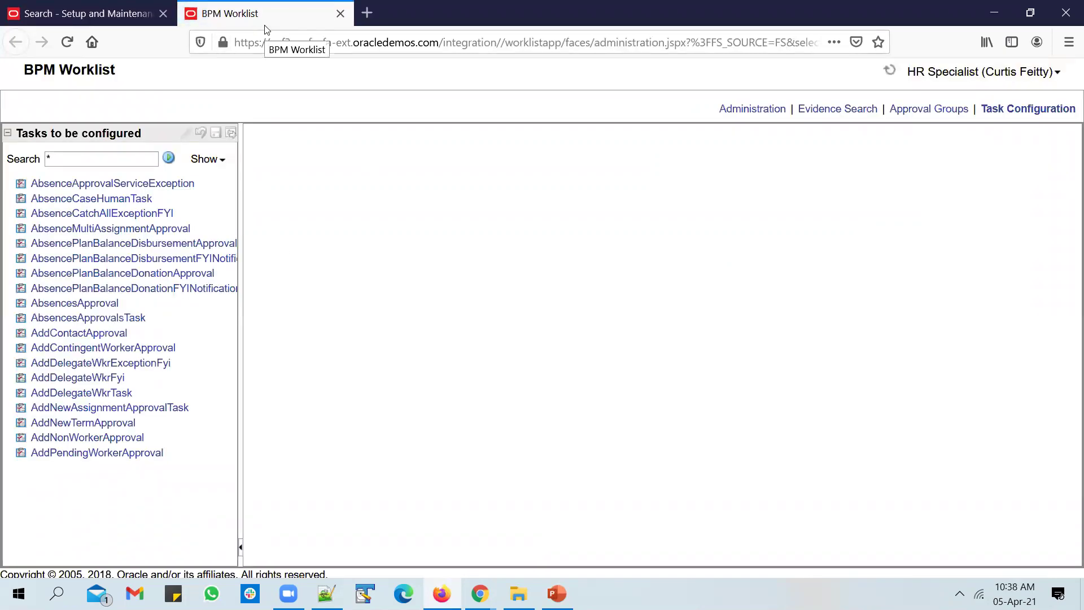
# Create a static approval group named Unogeeks_Approval_Group and begin adding a member.
pyautogui.click(923, 112)
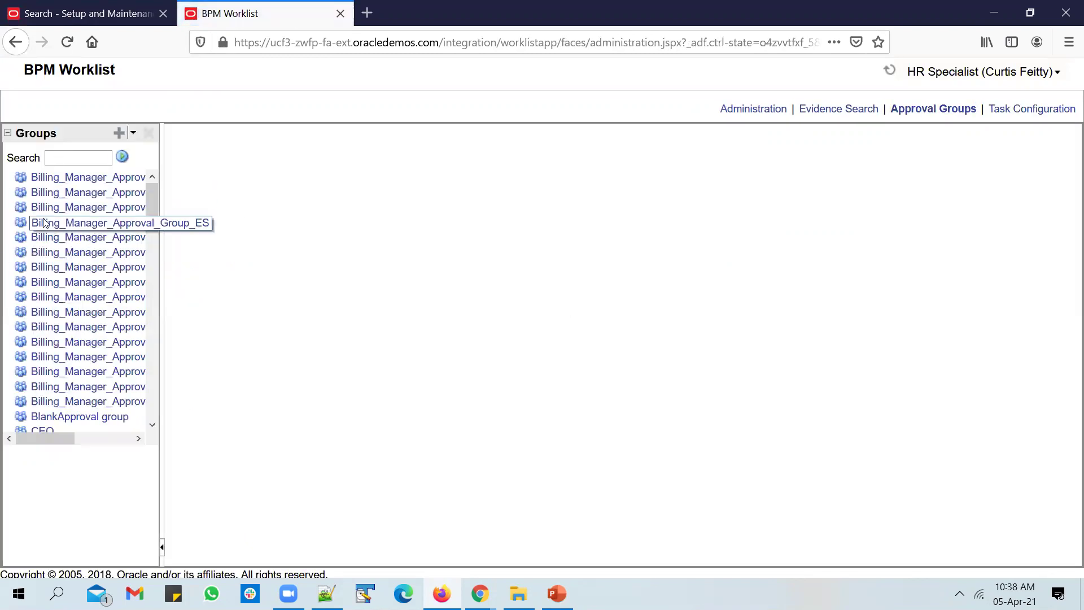
pyautogui.click(133, 133)
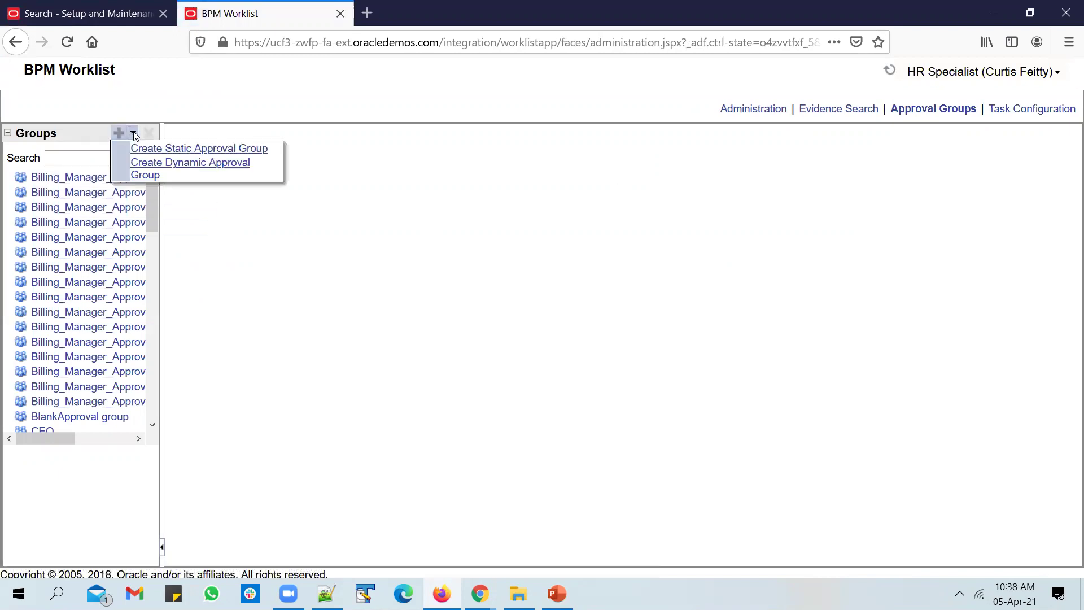
pyautogui.click(168, 149)
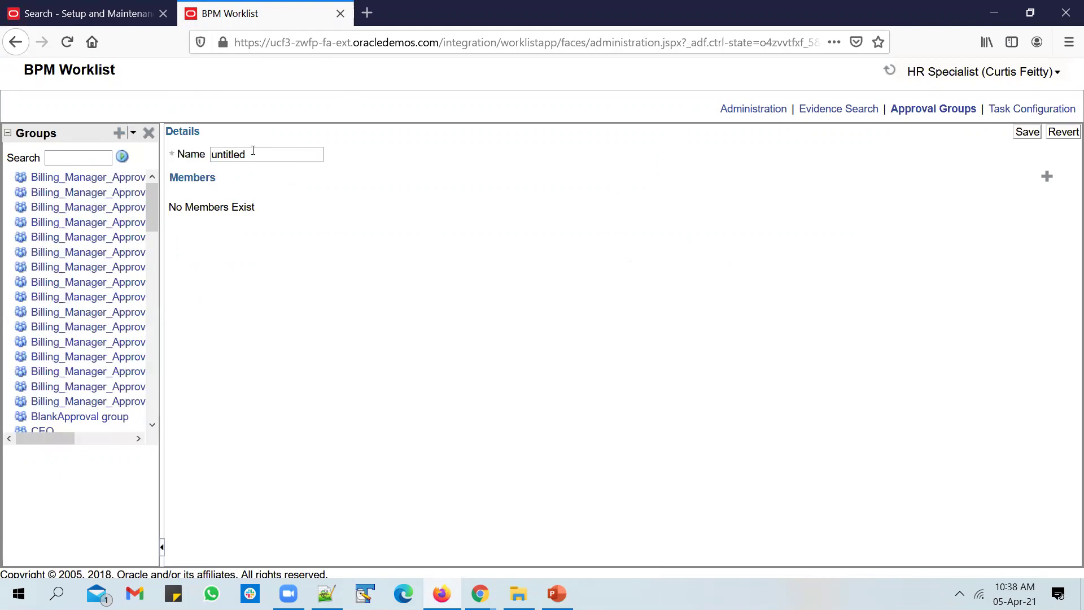
pyautogui.doubleClick(231, 157)
pyautogui.write('Unogeeks_A')
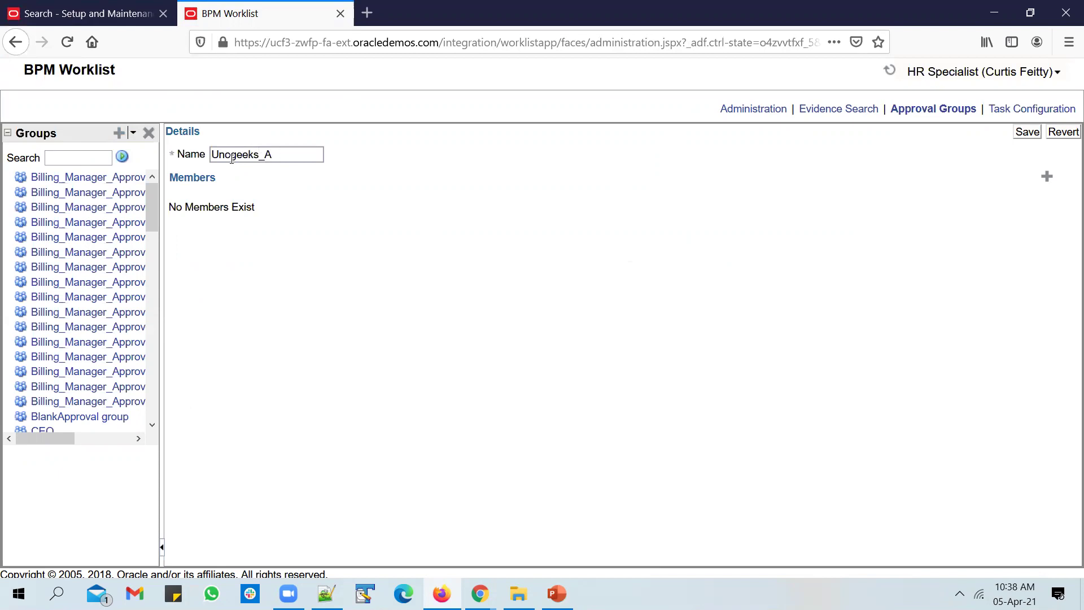
pyautogui.write('pproval_Group')
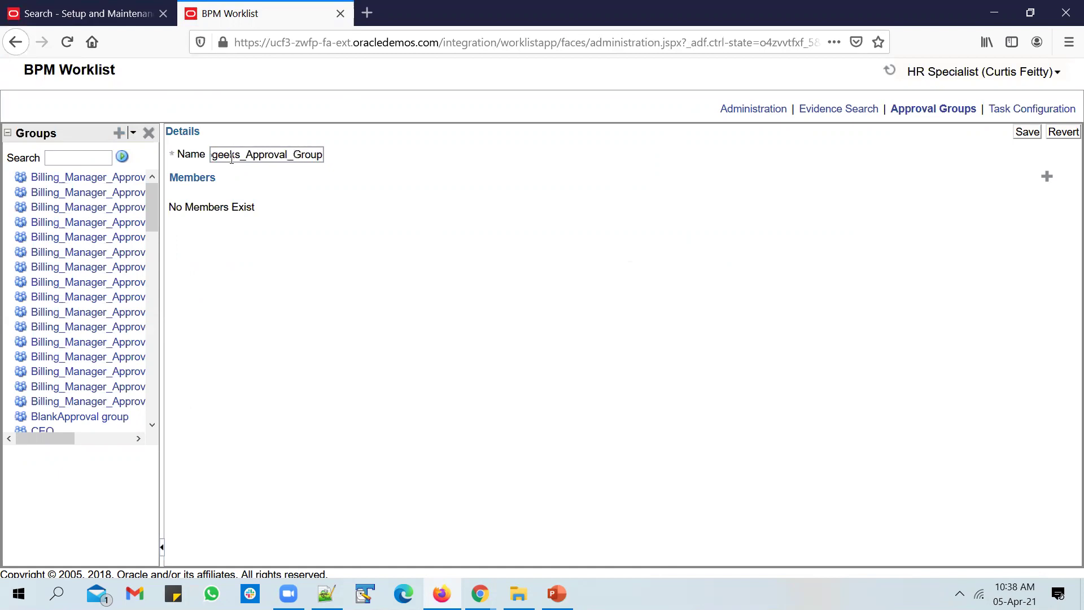
pyautogui.click(1046, 176)
# Add HCM_IMPL and then the second user as members of the approval group.
pyautogui.click(541, 330)
pyautogui.write('HCM_IMPL')
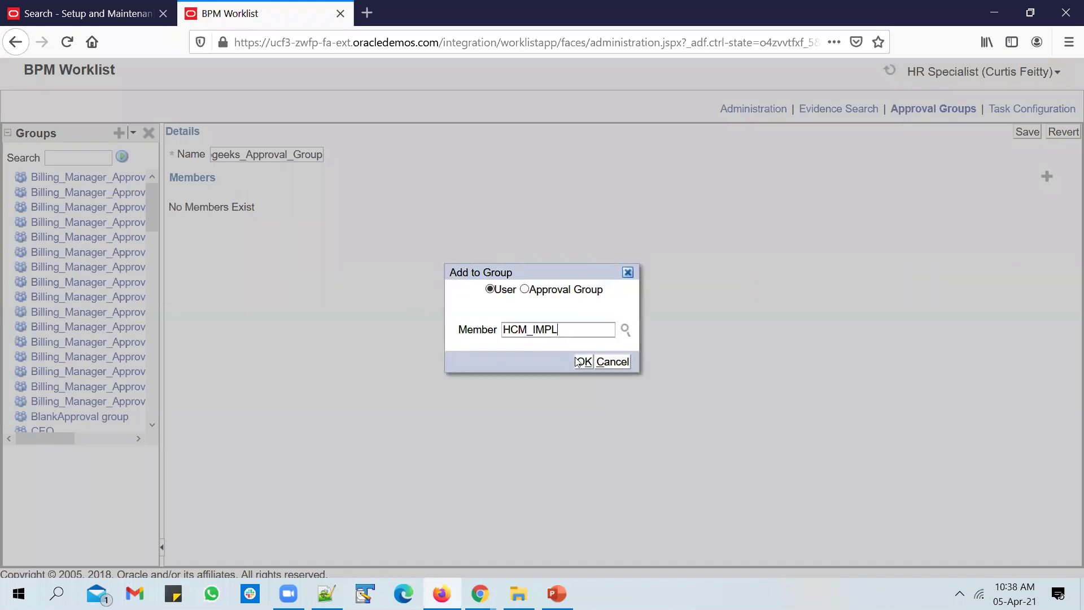
pyautogui.click(577, 361)
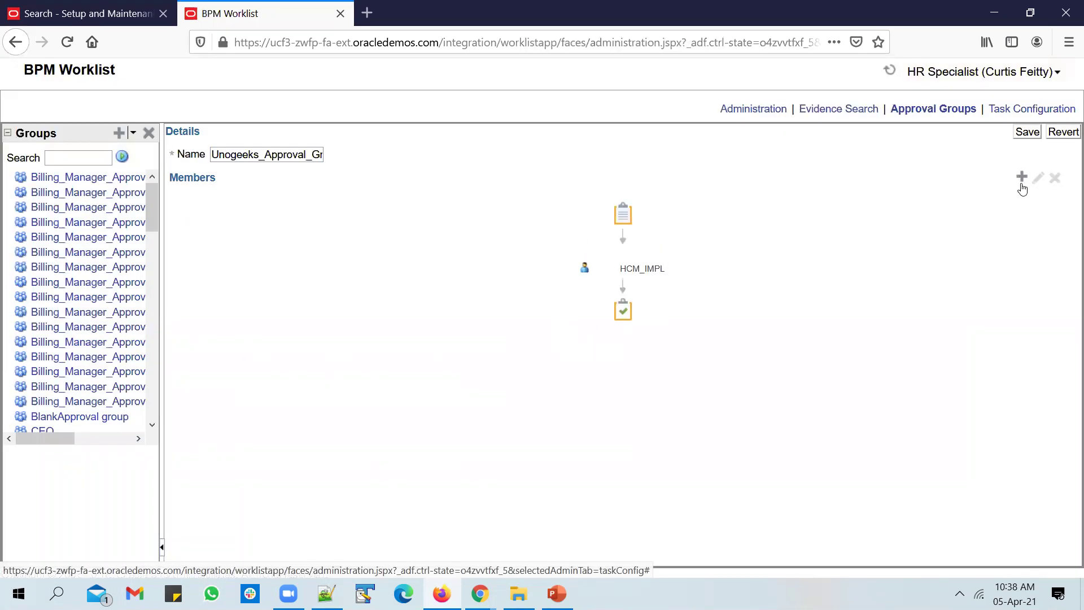
pyautogui.click(1022, 177)
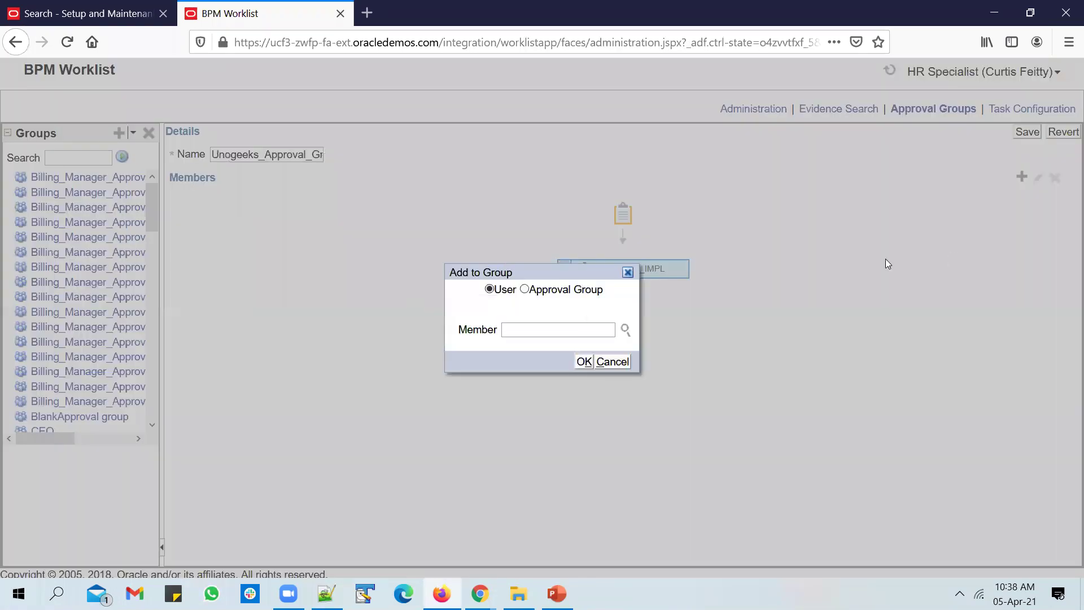
pyautogui.click(526, 326)
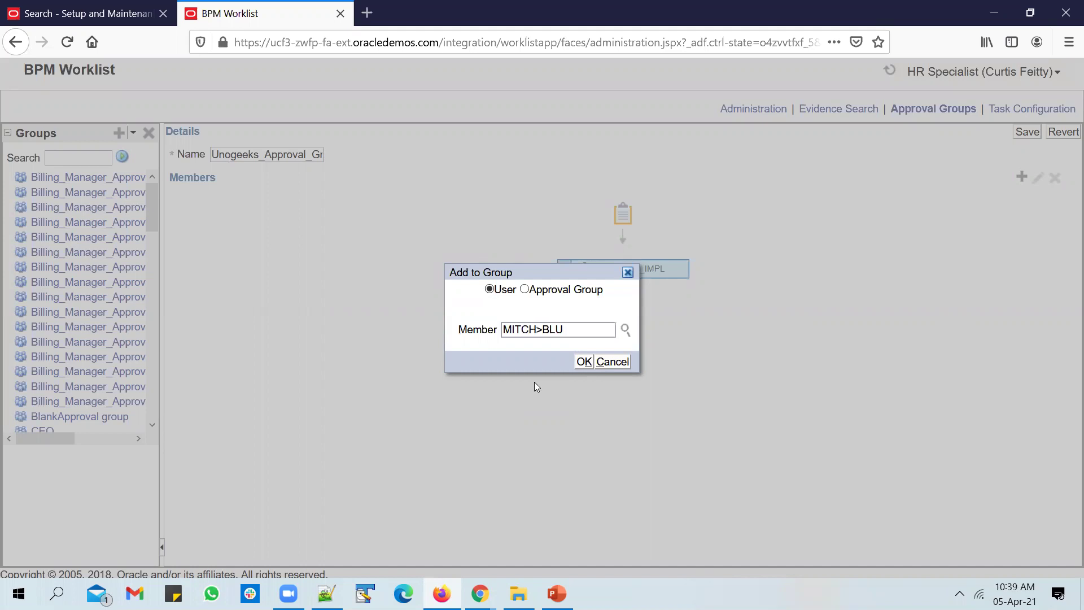
pyautogui.click(582, 365)
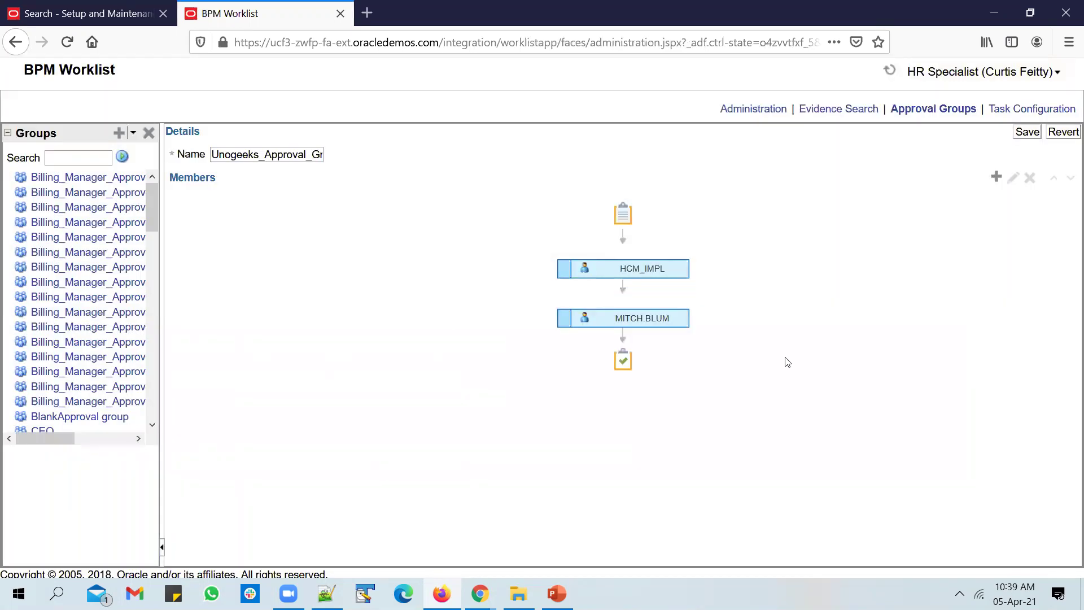
# Fix the second member's invalid user name and cancel the extra third member.
pyautogui.click(672, 317)
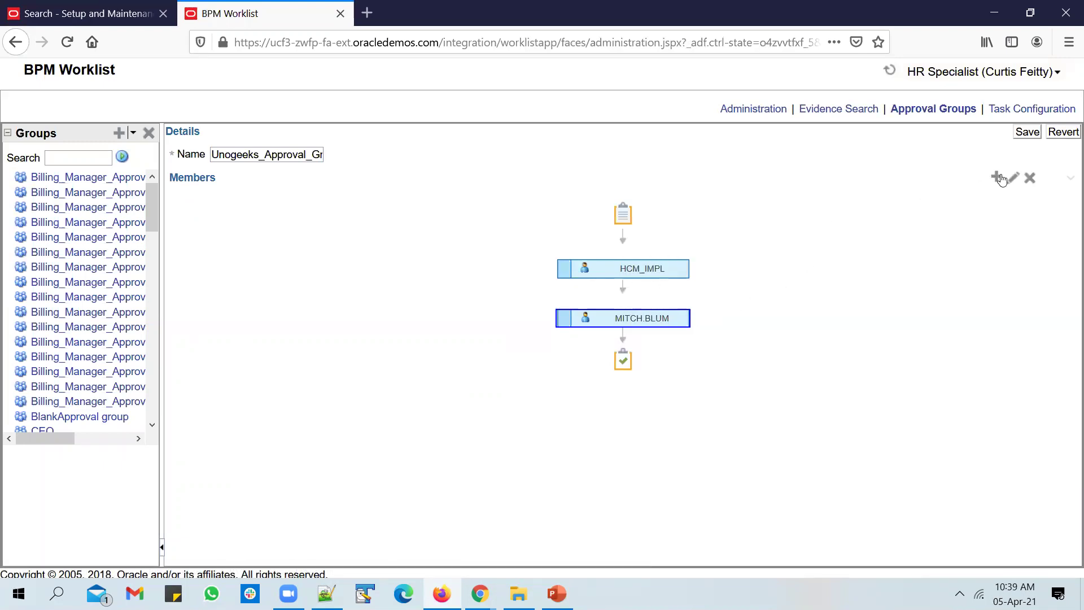
pyautogui.doubleClick(622, 319)
pyautogui.click(585, 362)
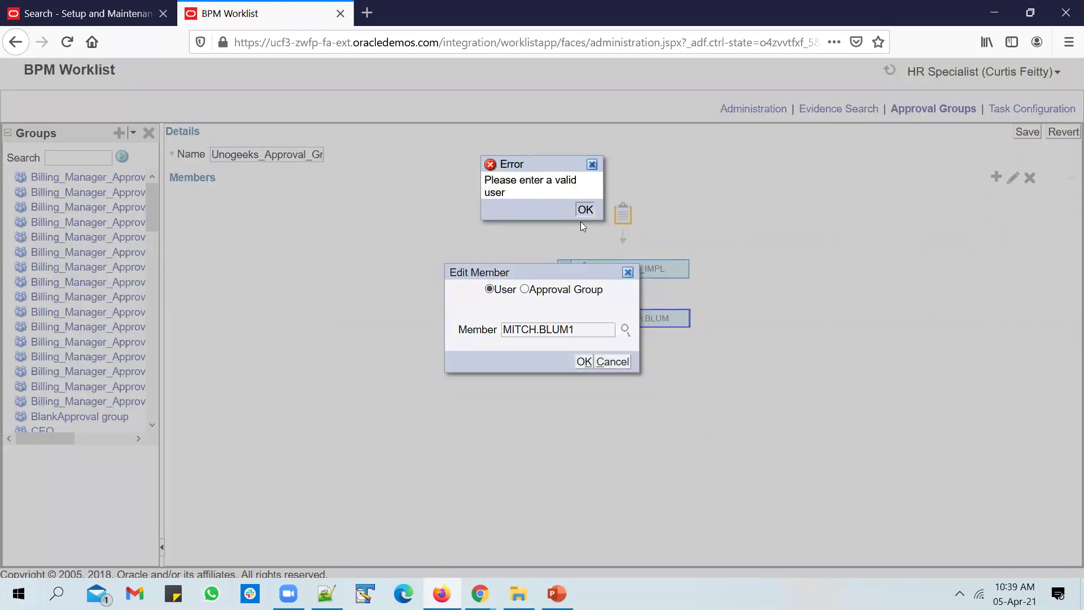
pyautogui.click(592, 325)
pyautogui.press('BackSpace')
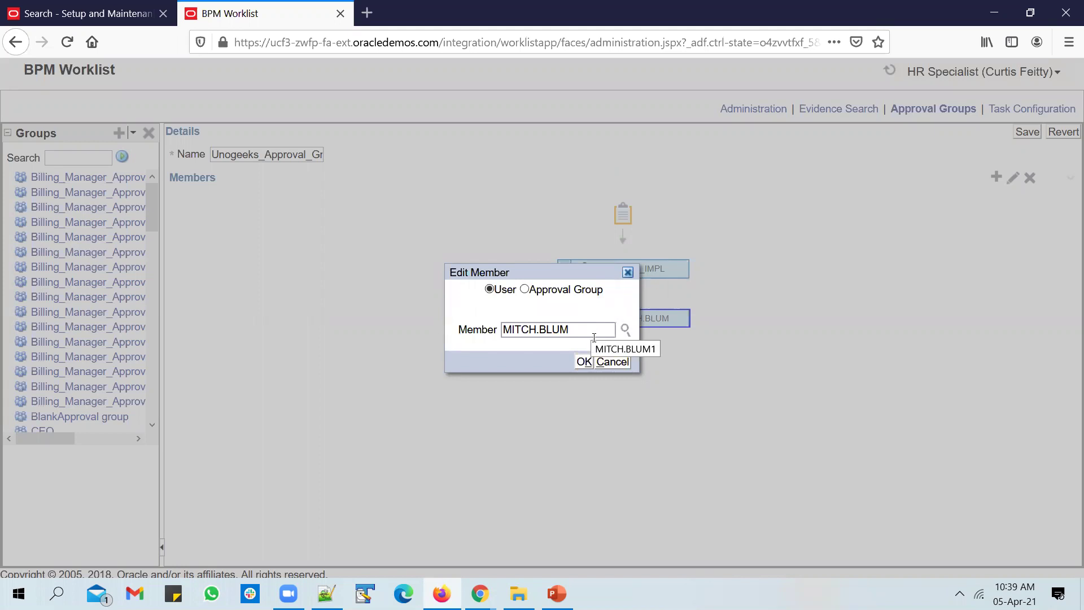
pyautogui.click(583, 362)
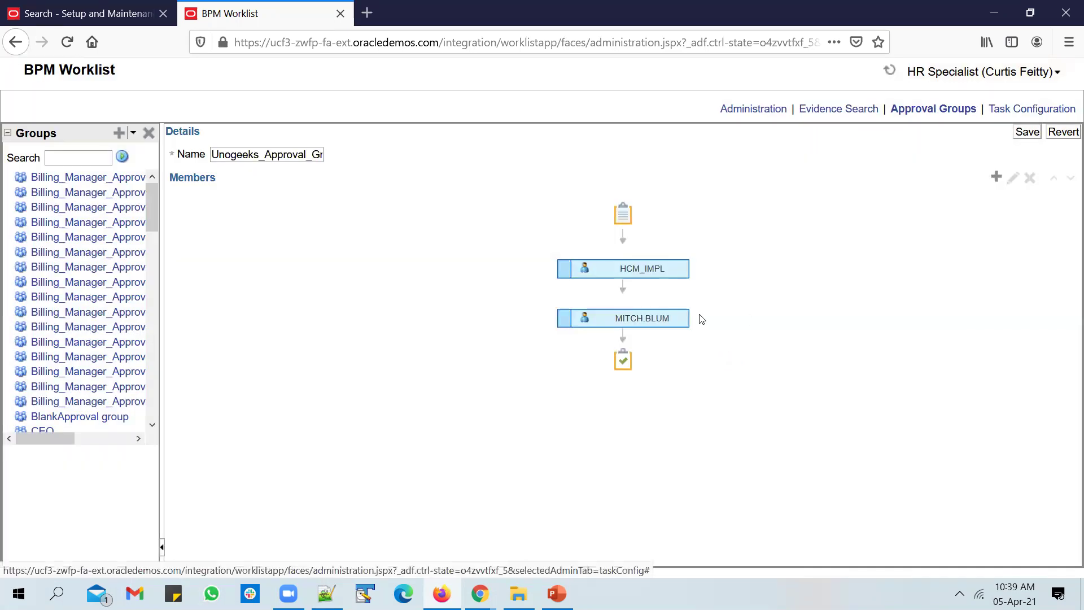
pyautogui.click(996, 178)
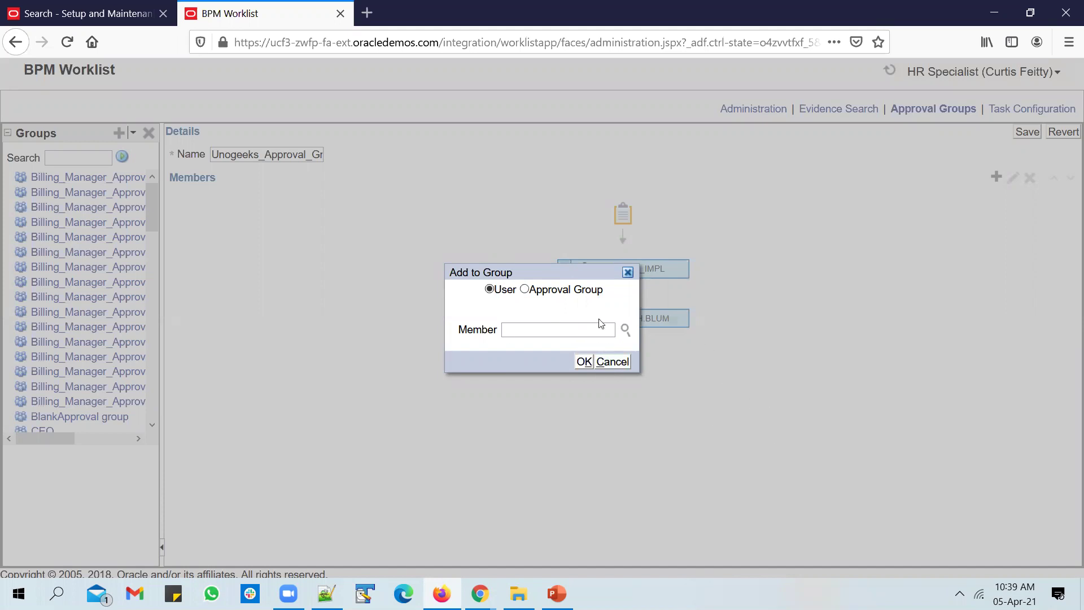
pyautogui.click(618, 360)
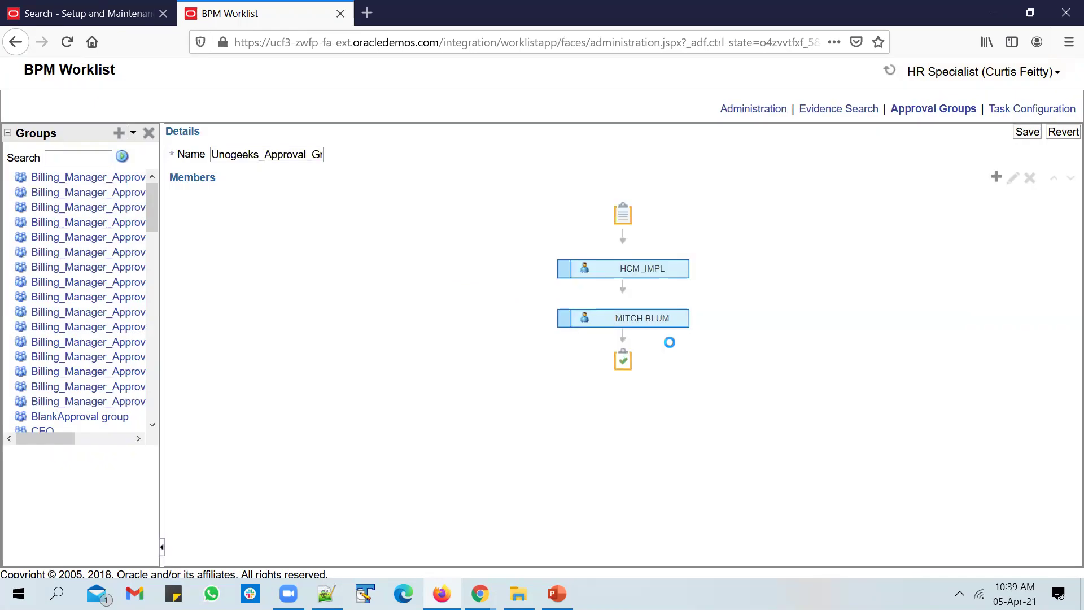
# Close the unused create-group menu and save Unogeeks_Approval_Group with its two members.
pyautogui.click(1028, 132)
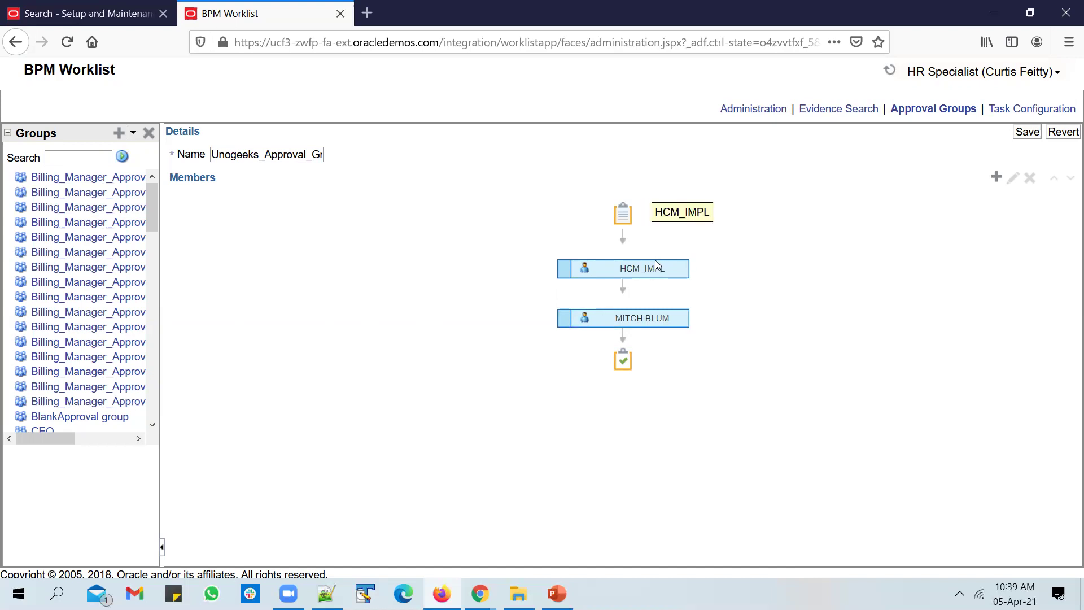
pyautogui.click(657, 317)
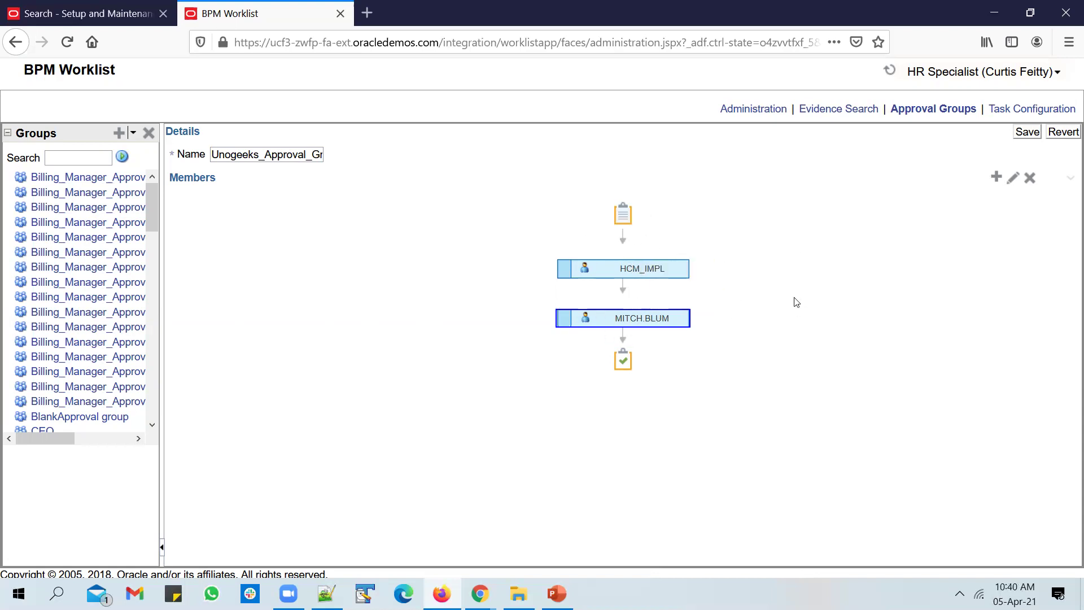
pyautogui.click(134, 133)
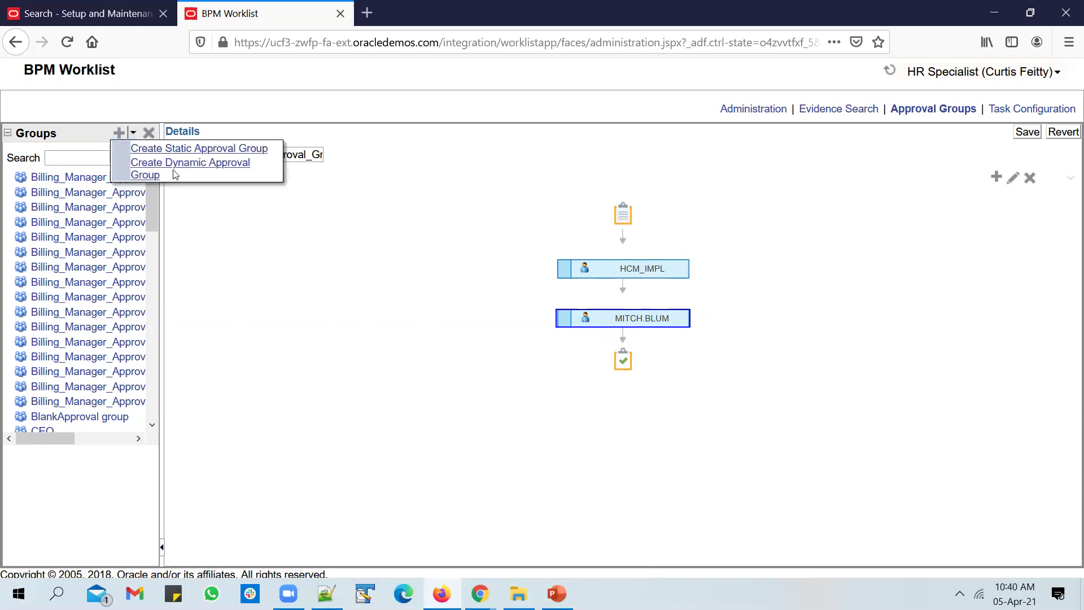
pyautogui.click(417, 330)
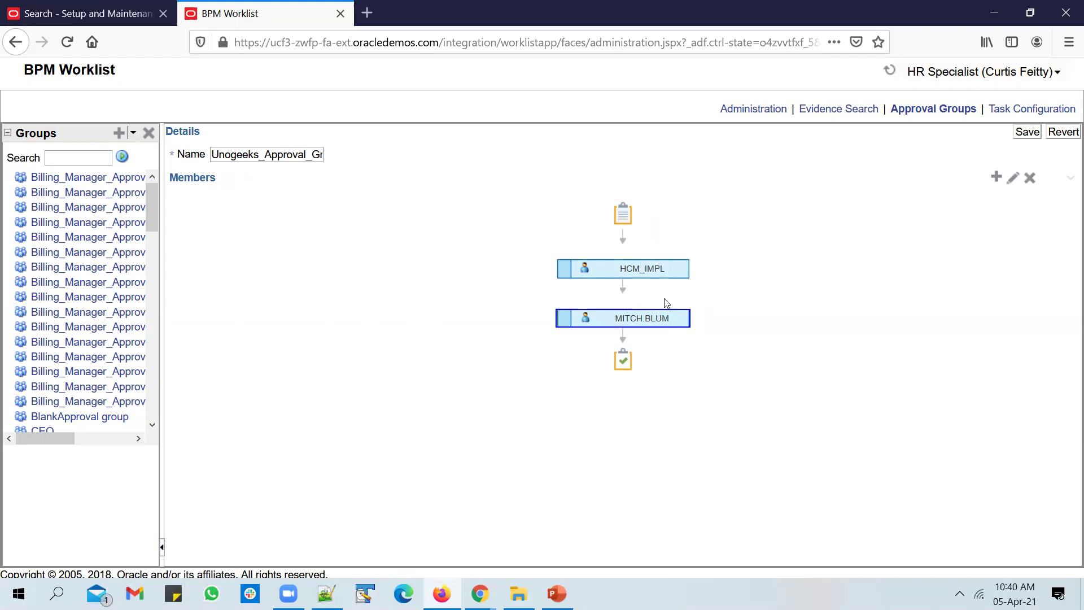
pyautogui.click(1027, 132)
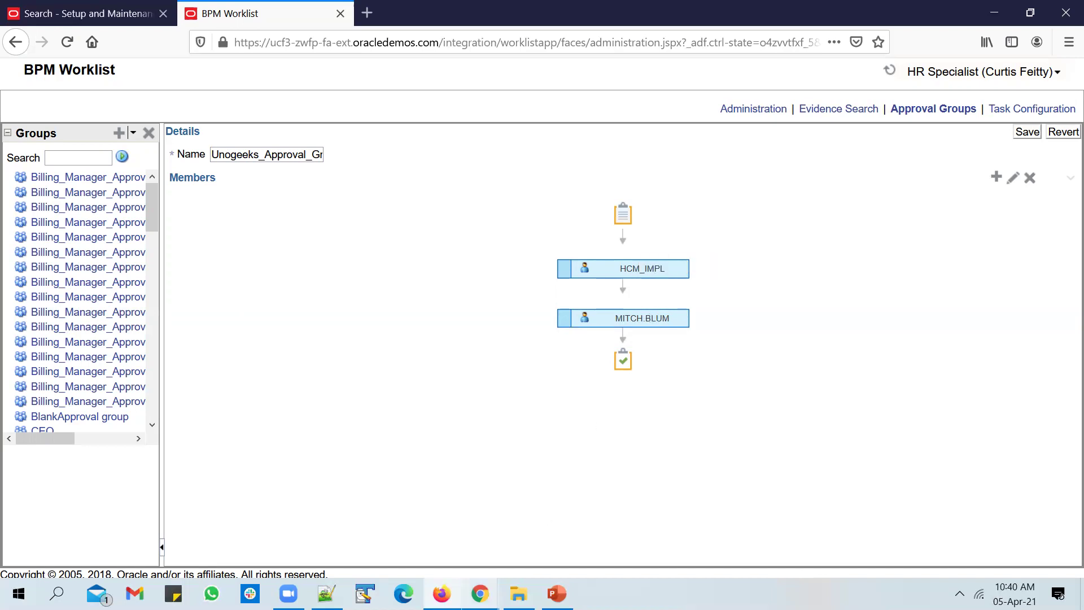
# Open Configure Rules for the Create Job process and select FullTimeJobRule.
pyautogui.moveTo(481, 592)
pyautogui.click(379, 479)
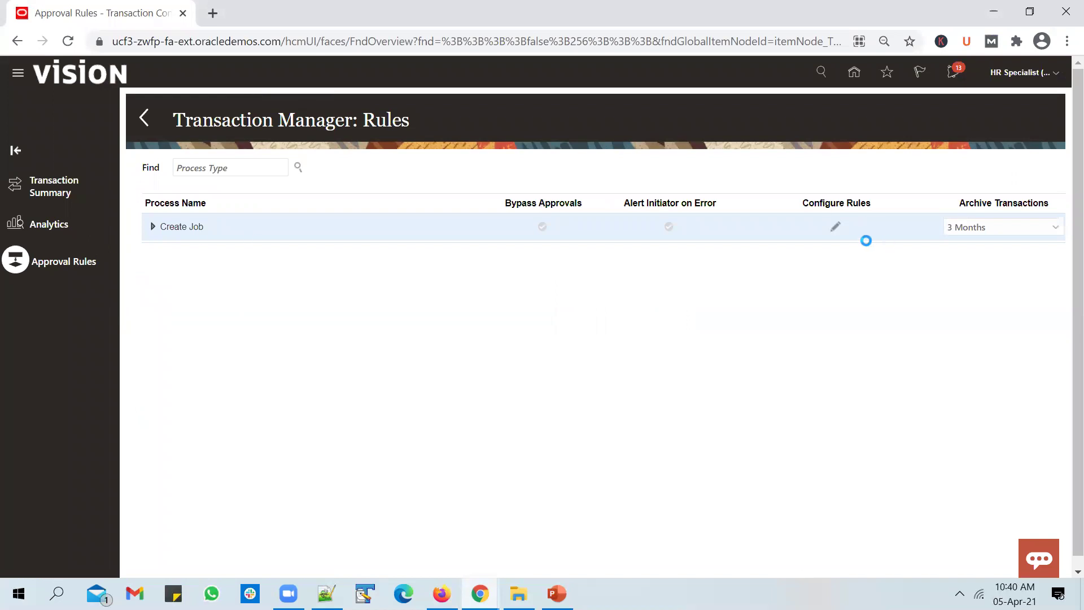
pyautogui.click(834, 227)
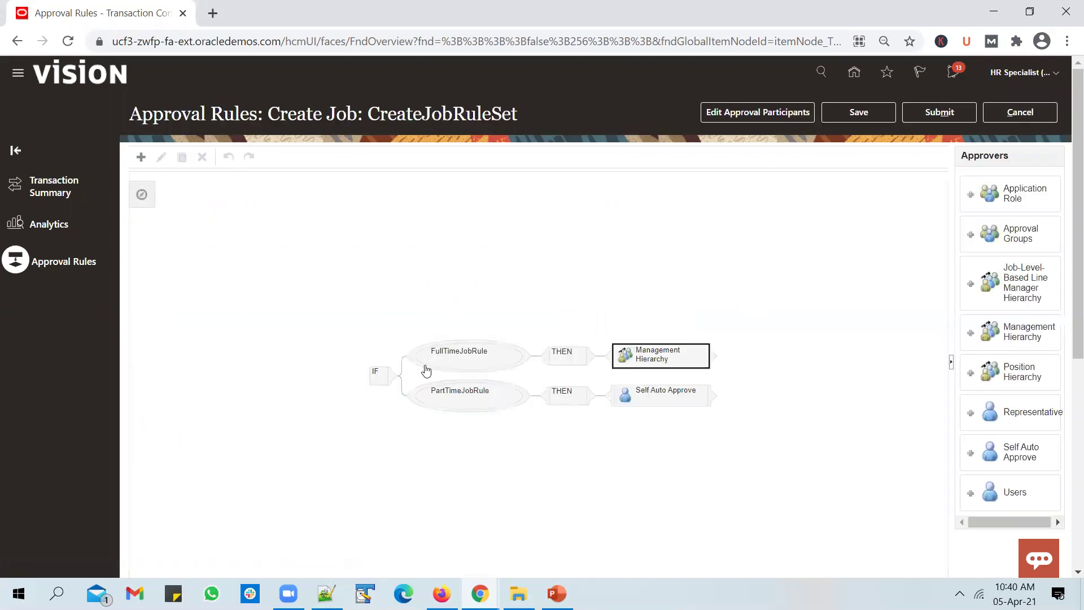
pyautogui.scroll(-1, 1069, 227)
pyautogui.scroll(-3, 1069, 227)
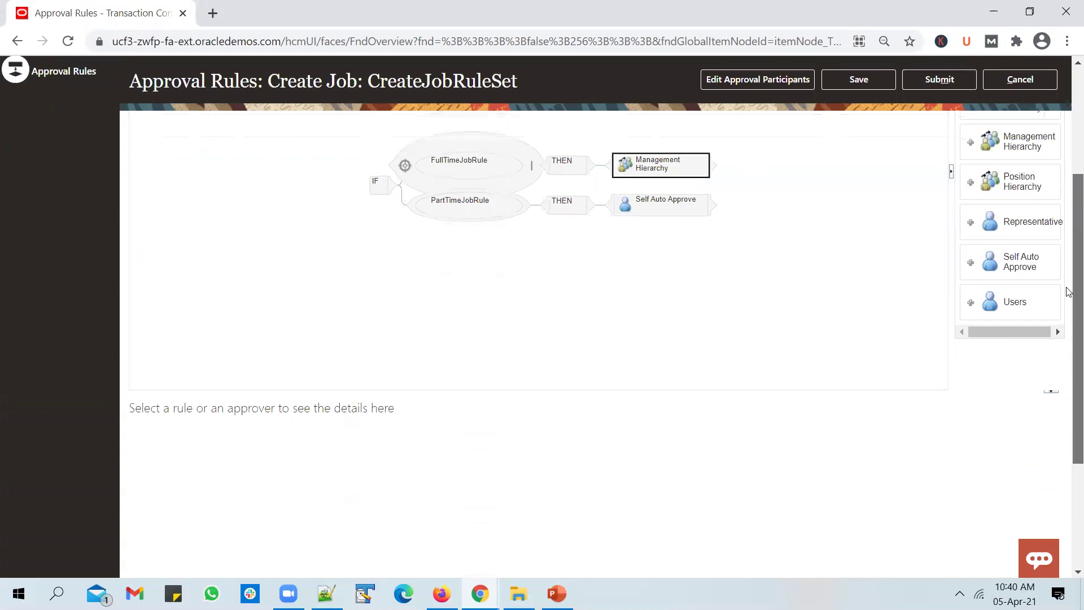
pyautogui.click(486, 176)
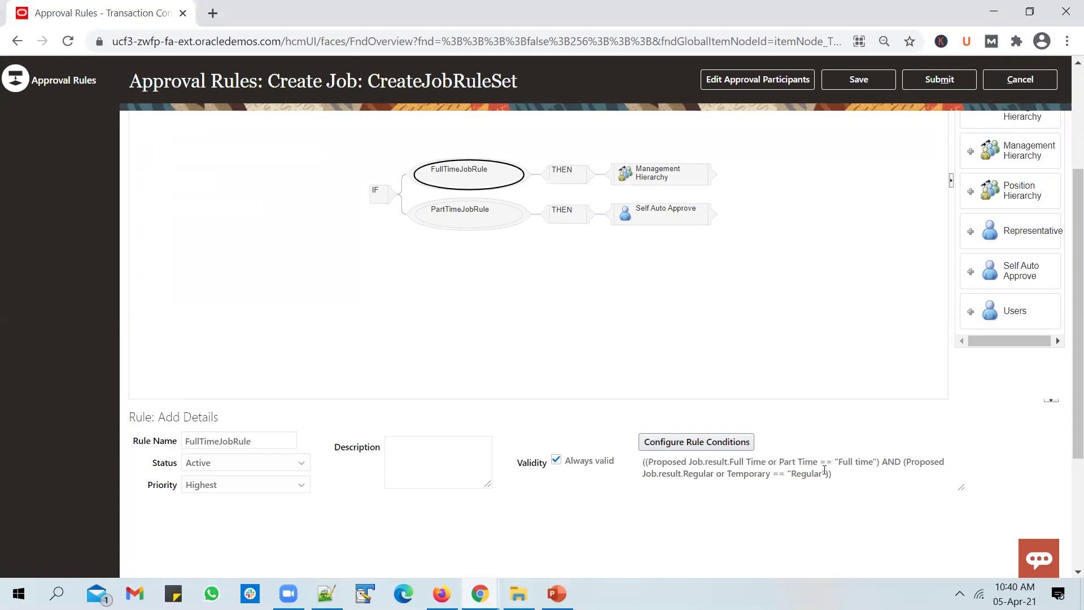
pyautogui.moveTo(670, 176)
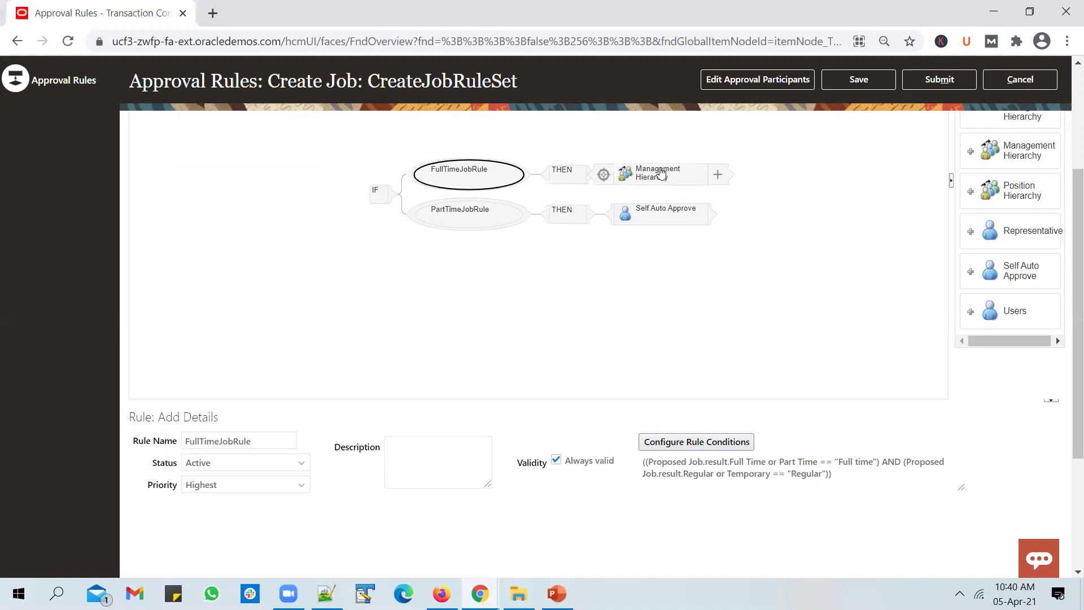
pyautogui.scroll(3, 665, 179)
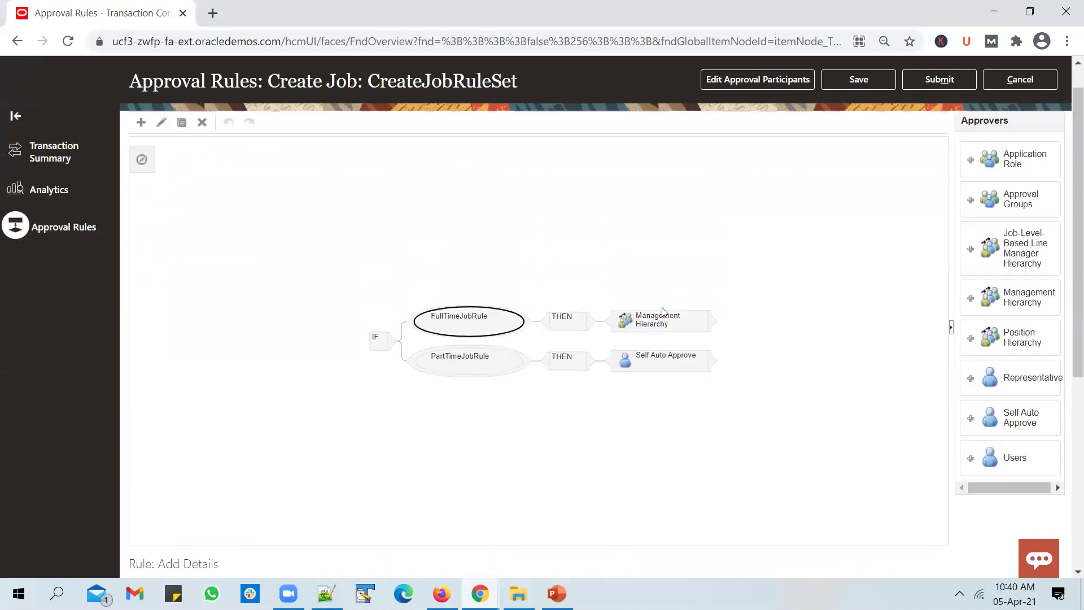
# Replace FullTimeJobRule's Management Hierarchy approver with an Approval Groups approver using Unogeeks_Approval_Group.
pyautogui.click(670, 319)
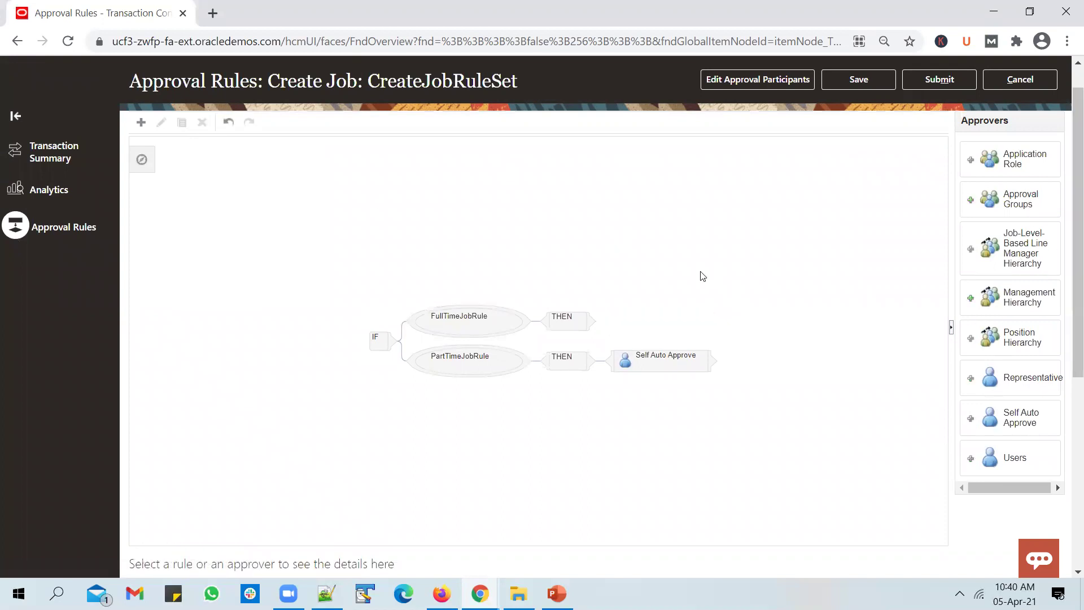
pyautogui.click(566, 326)
pyautogui.click(970, 200)
pyautogui.scroll(-5, 745, 271)
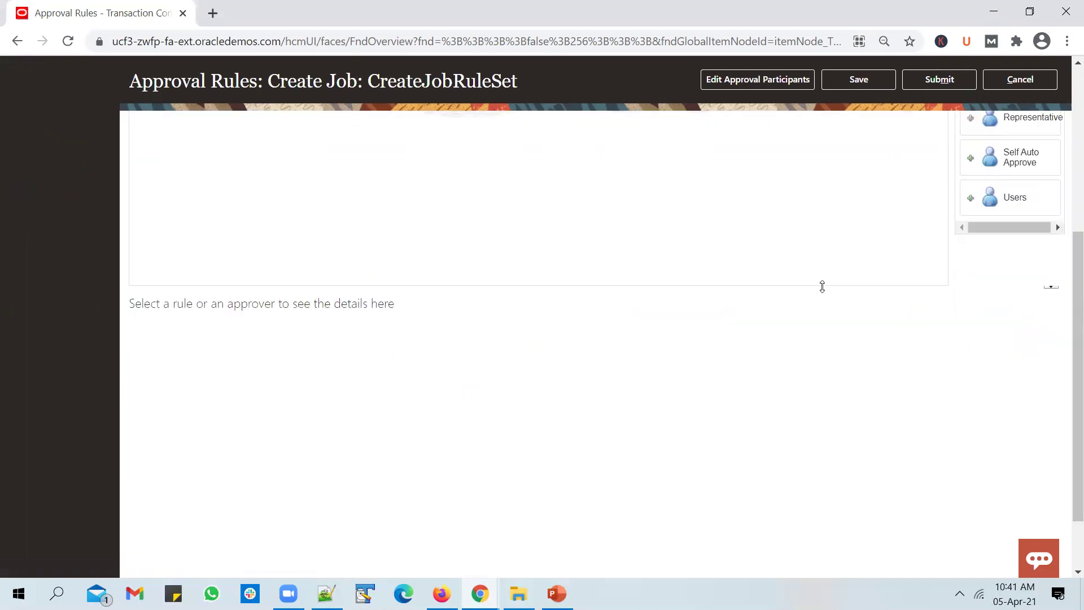
pyautogui.scroll(2, 907, 189)
pyautogui.click(683, 175)
pyautogui.click(323, 470)
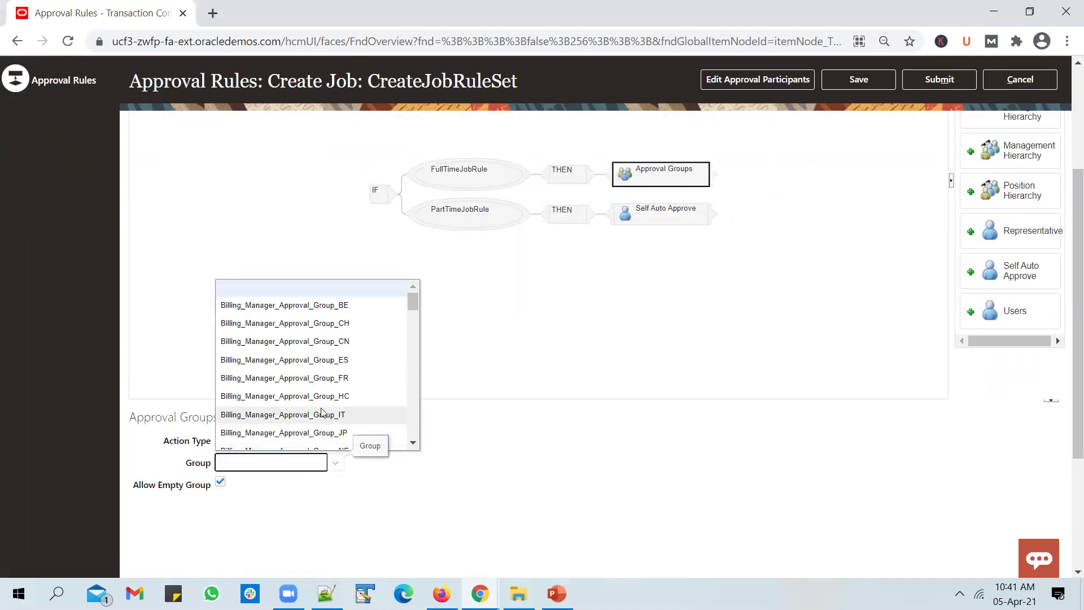
pyautogui.press('u')
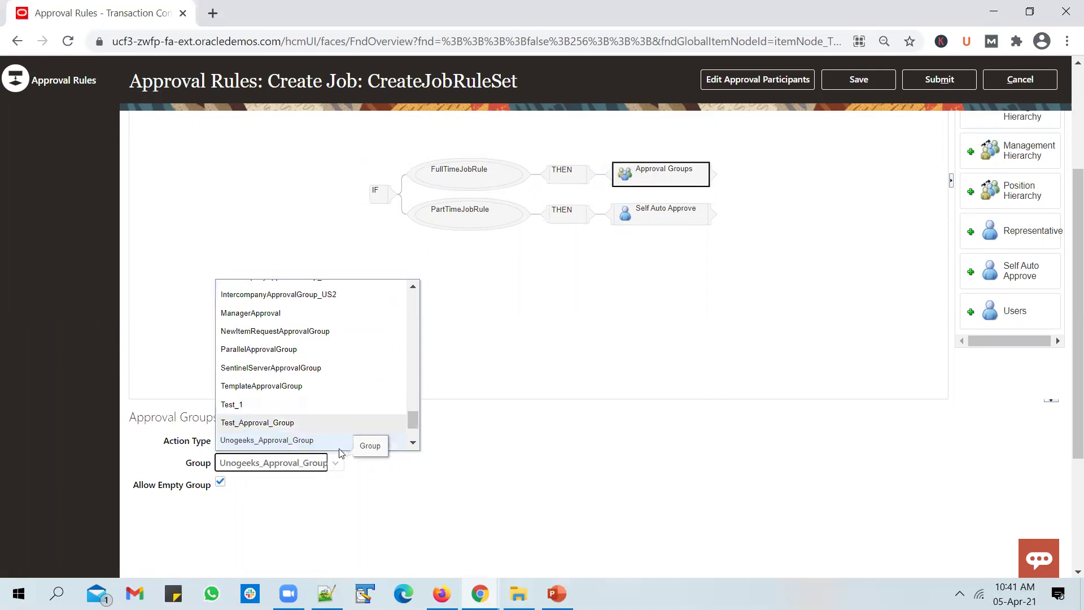
pyautogui.click(339, 441)
pyautogui.click(316, 529)
# Save, then submit the Create Job rule changes, confirming each prompt.
pyautogui.click(859, 79)
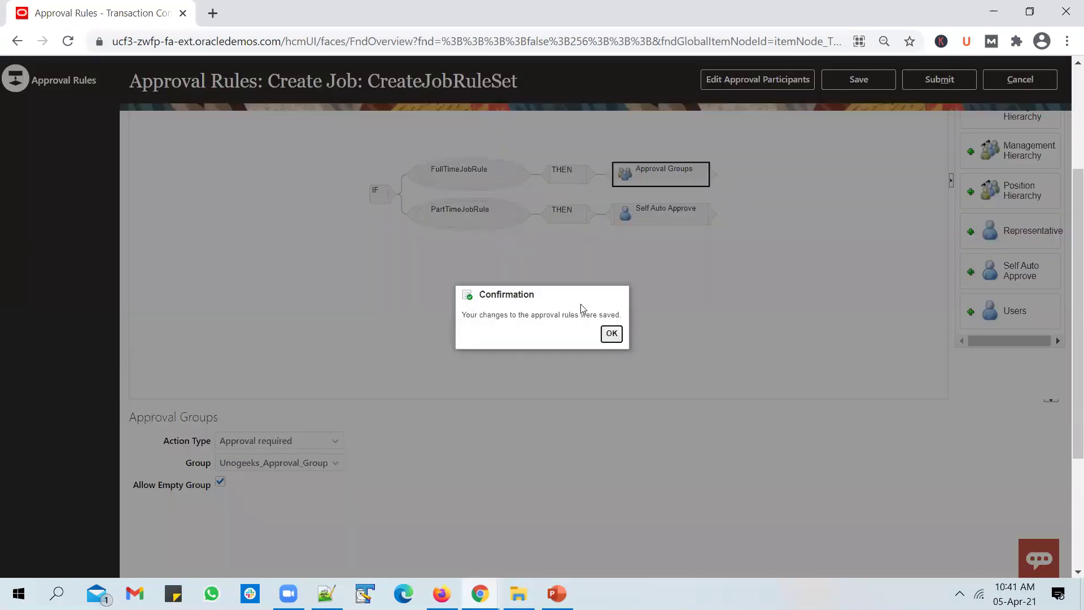
pyautogui.press('Return')
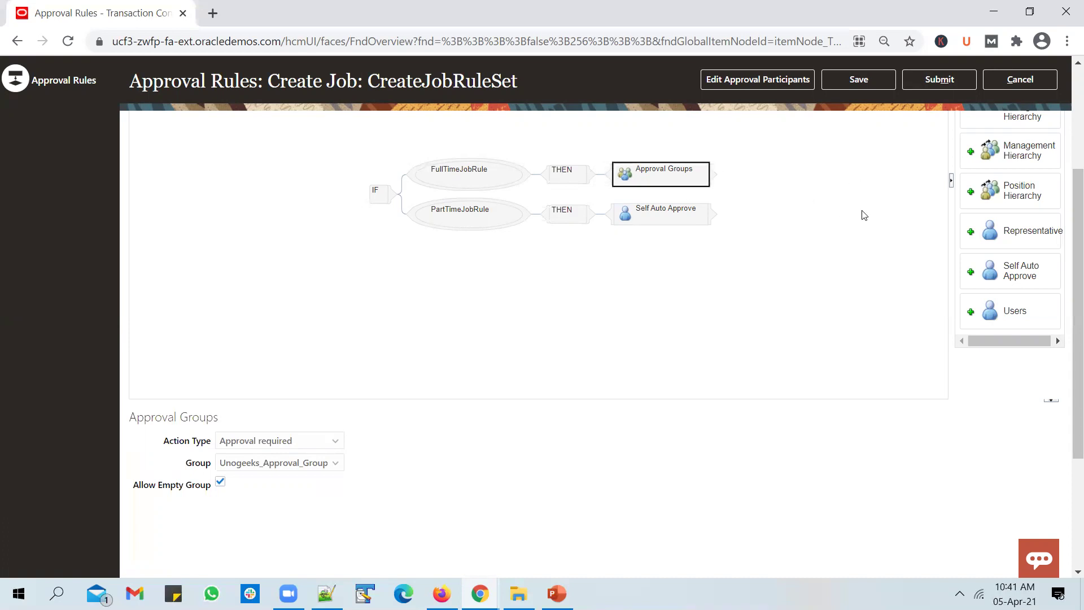
pyautogui.click(477, 219)
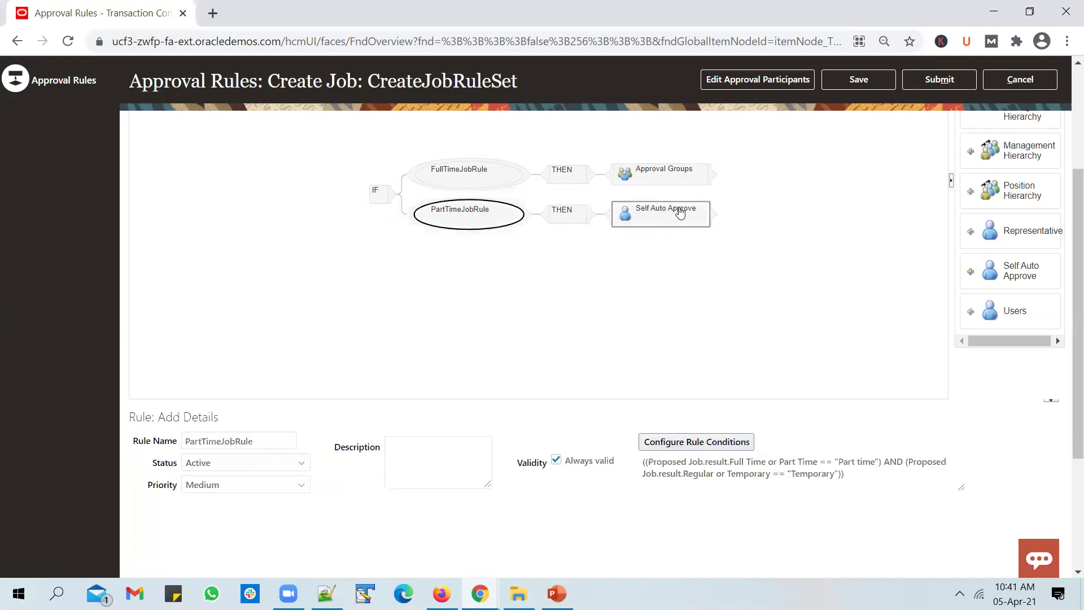
pyautogui.click(939, 80)
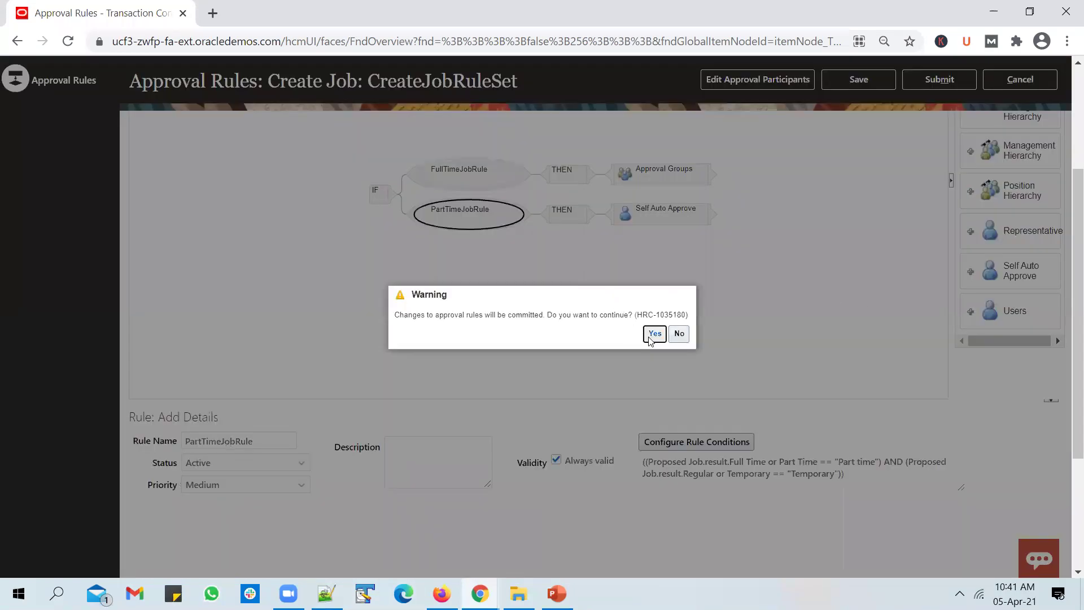
pyautogui.click(654, 334)
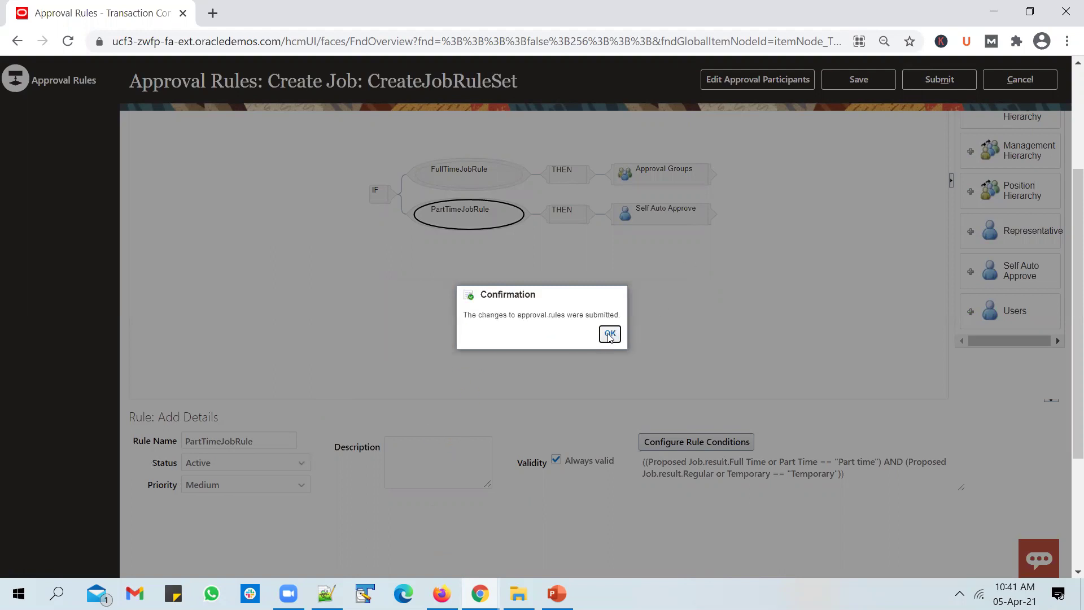
pyautogui.click(442, 593)
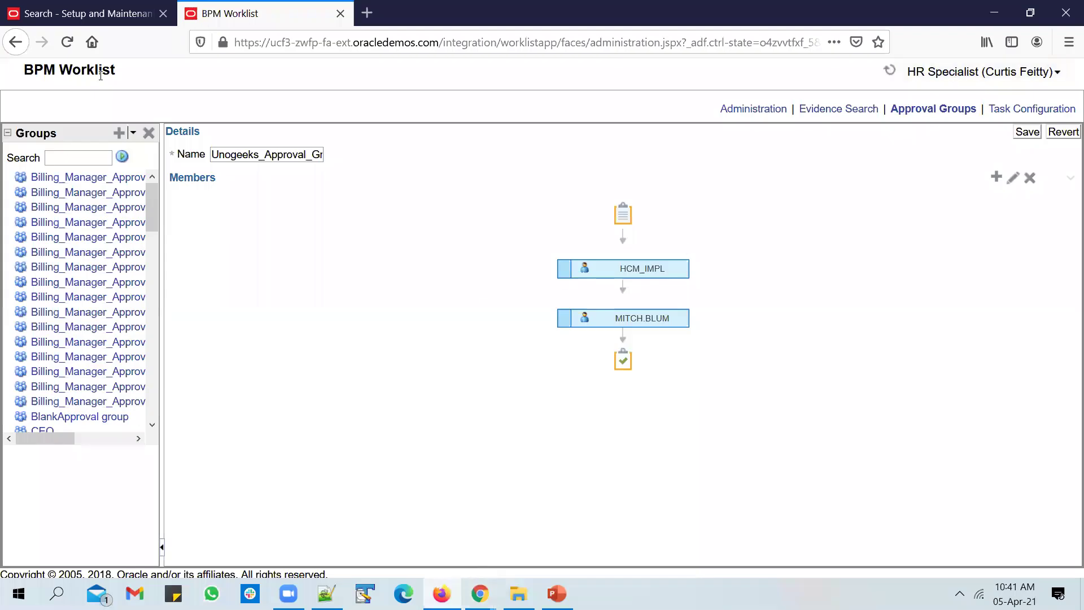
# Search setup tasks for 'job' and open Manage Jobs.
pyautogui.click(90, 14)
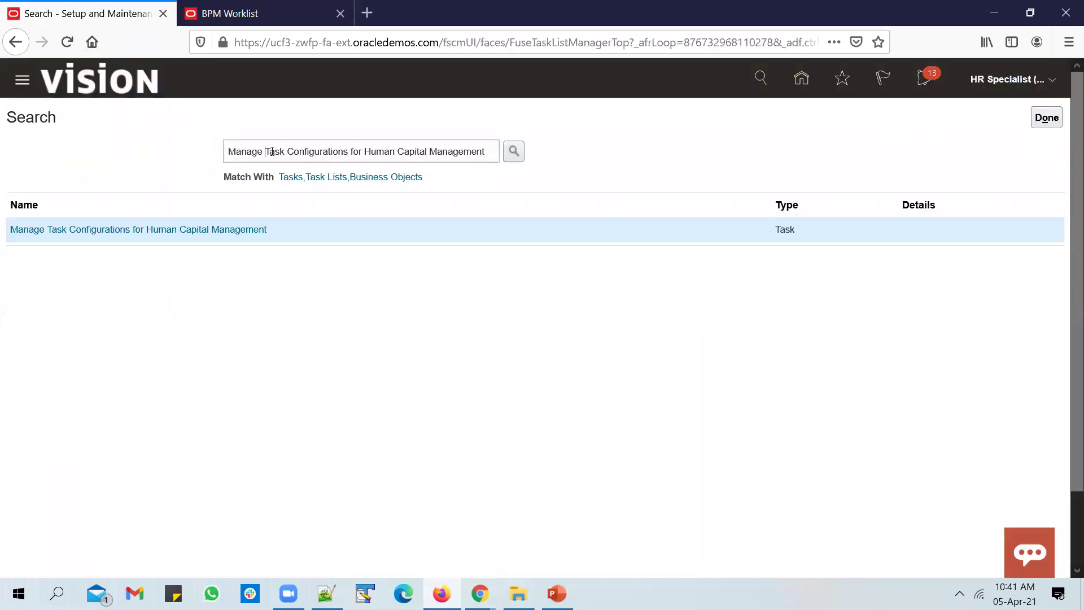
pyautogui.moveTo(264, 151); pyautogui.dragTo(718, 175)
pyautogui.write('job')
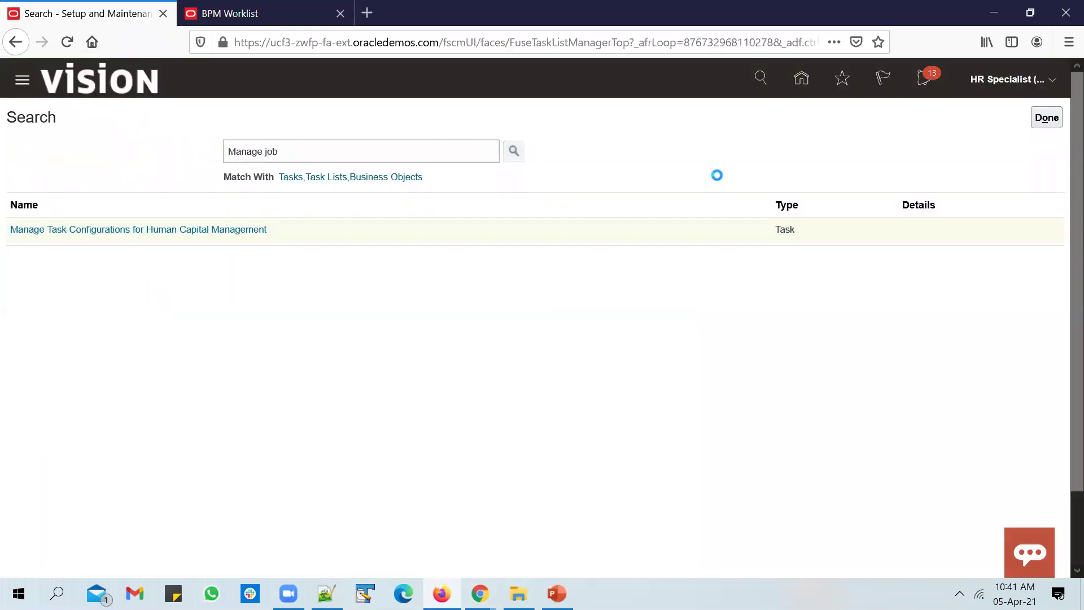
pyautogui.click(18, 229)
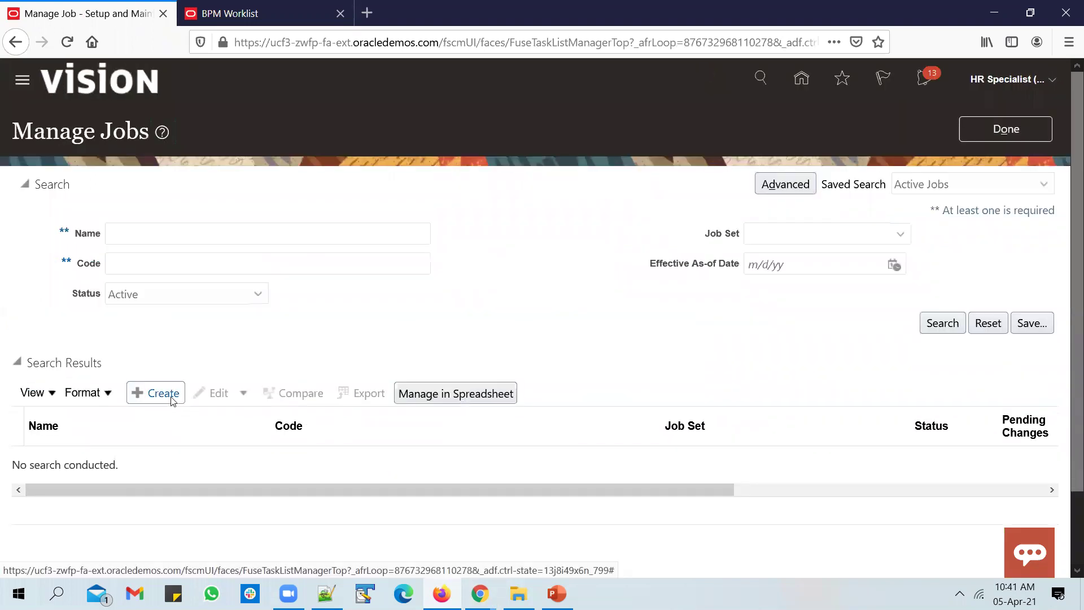
# Create a job named Unogeeks_Appr_Group_Job, using the same text as its code.
pyautogui.click(158, 393)
pyautogui.click(743, 279)
pyautogui.write('Manage Task Configurations for Human Capital Management')
pyautogui.hotkey('ctrl', 'a')
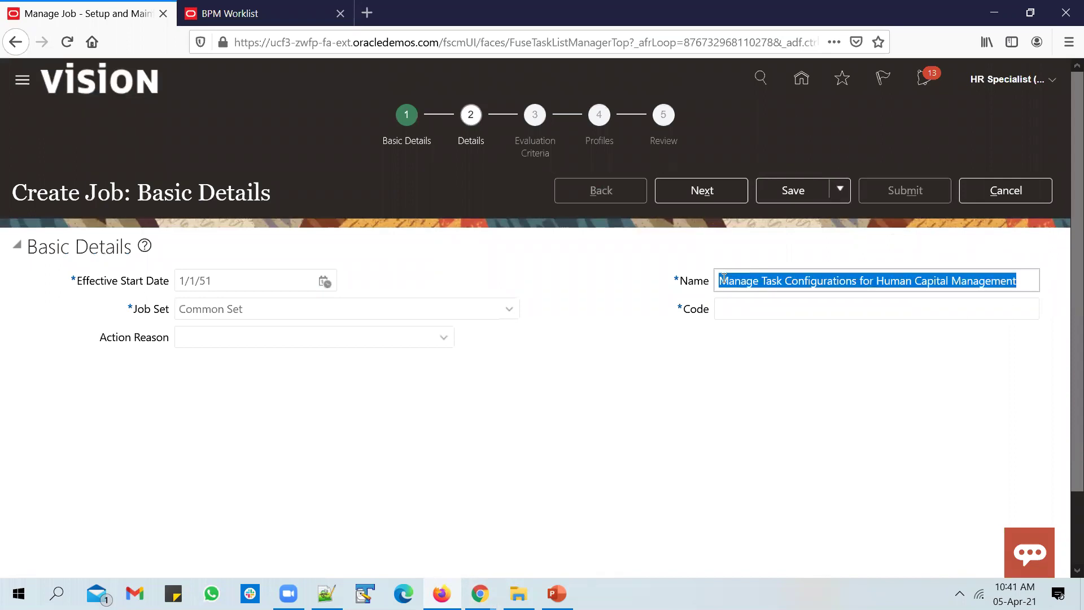
pyautogui.write('Unogeeks_')
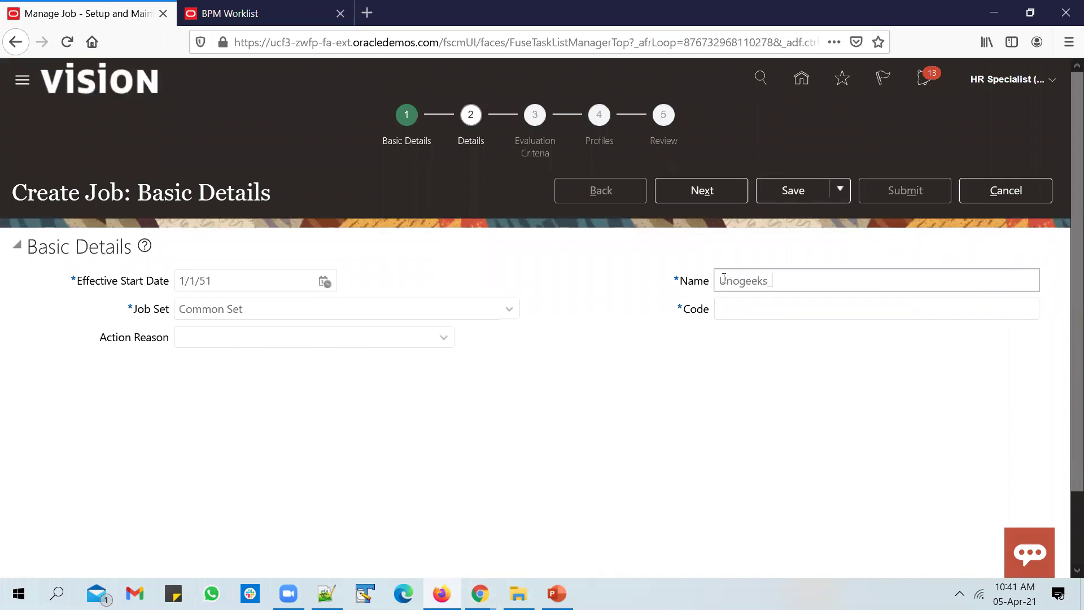
pyautogui.write('Appr_Group_Job')
pyautogui.moveTo(887, 274); pyautogui.dragTo(716, 281)
pyautogui.hotkey('ctrl', 'c')
pyautogui.click(779, 310)
pyautogui.hotkey('ctrl', 'v')
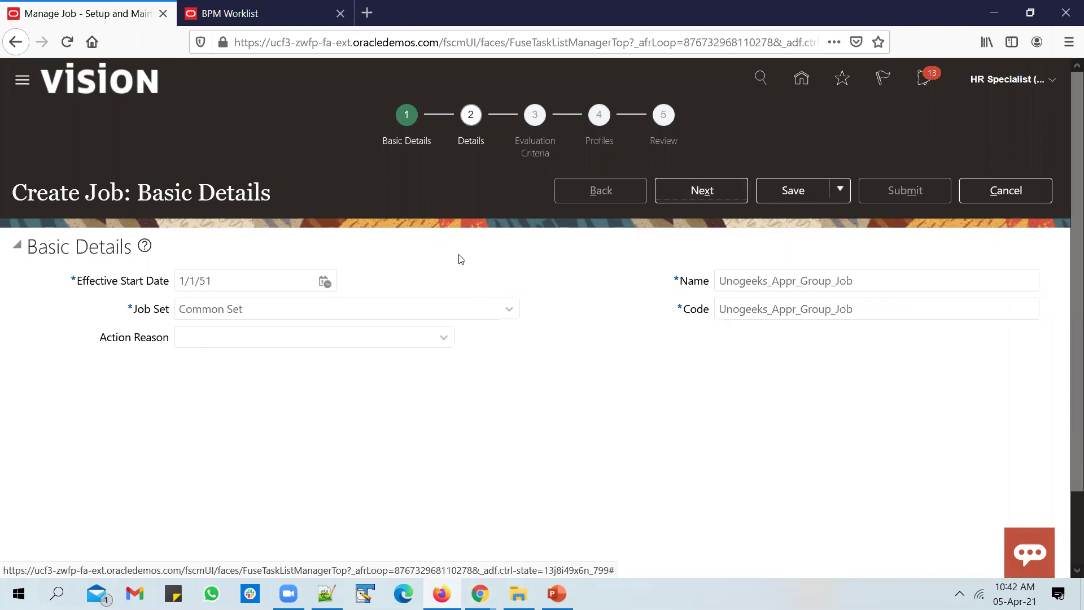
pyautogui.click(690, 195)
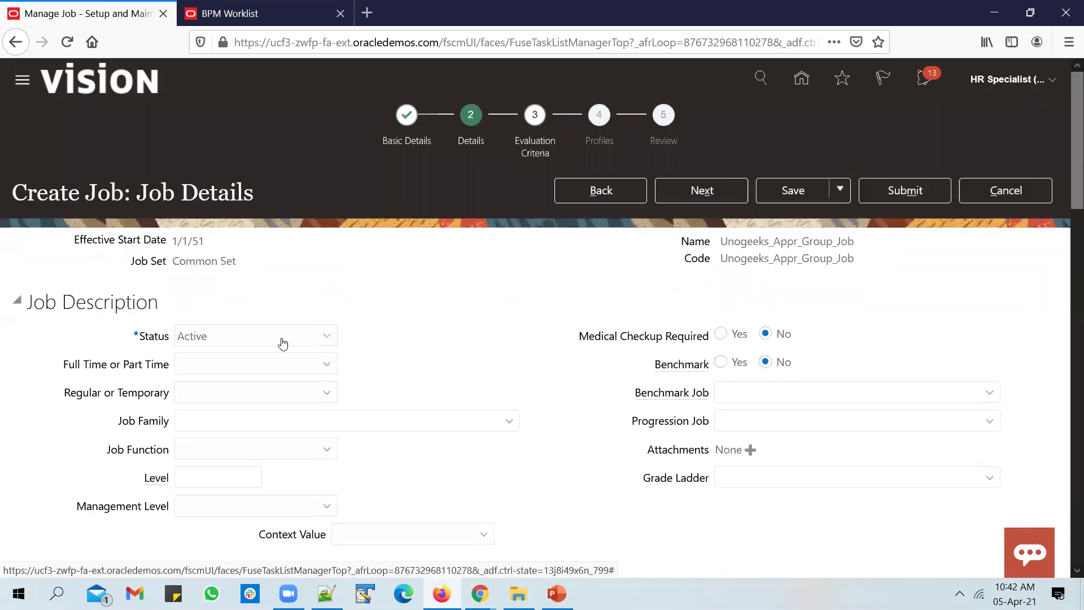
# Set the job to Full time and Regular, then submit it for approval.
pyautogui.click(317, 363)
pyautogui.click(300, 403)
pyautogui.click(296, 393)
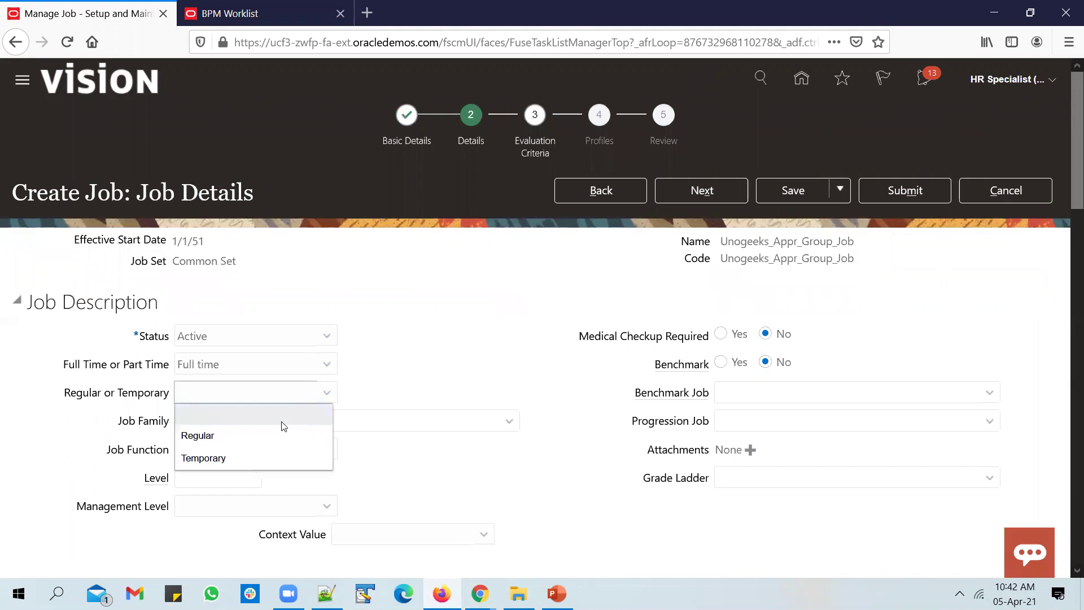
pyautogui.click(254, 436)
pyautogui.click(905, 191)
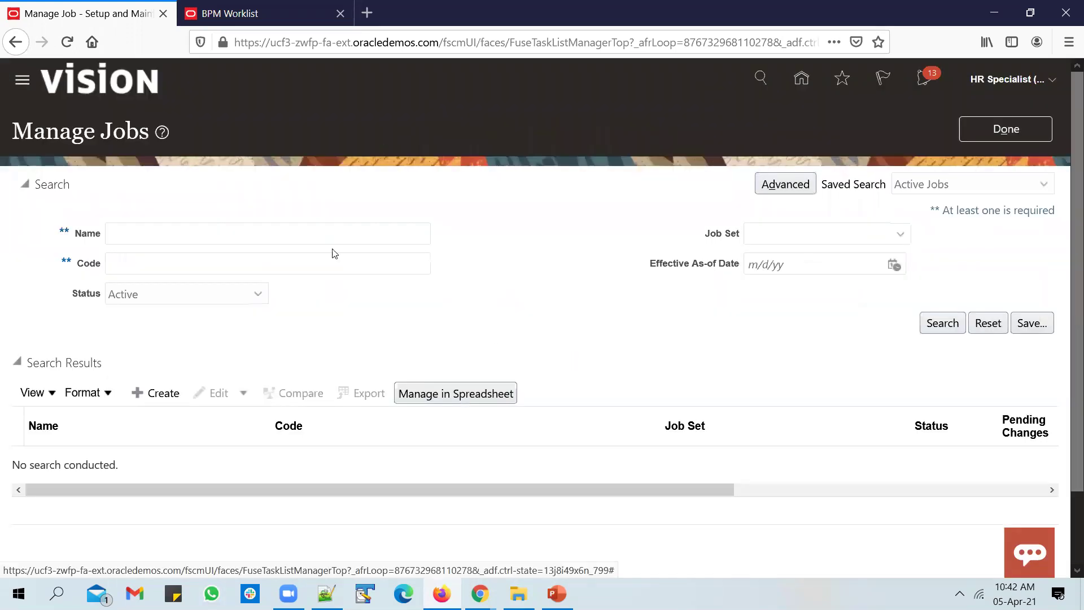
# Search Manage Jobs for Unogeeks_Appr_Group_Job.
pyautogui.click(324, 233)
pyautogui.hotkey('ctrl', 'v')
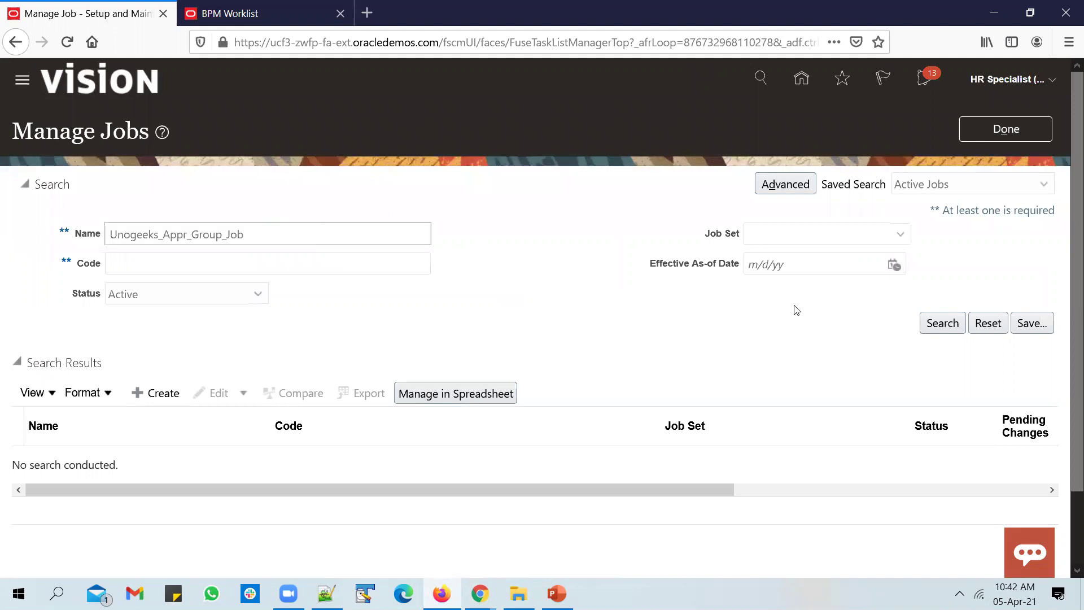
pyautogui.click(941, 323)
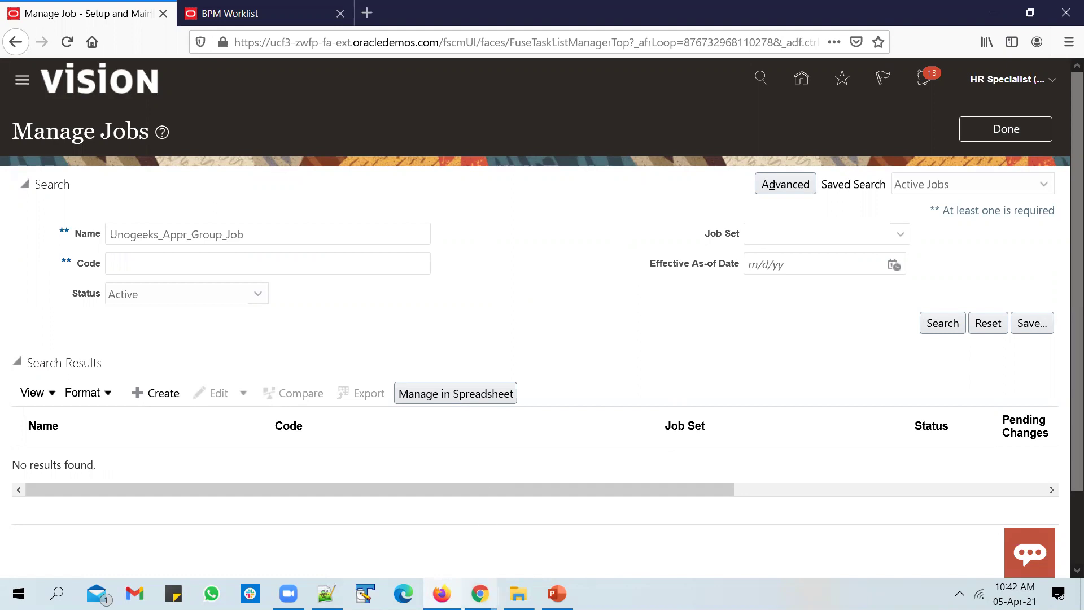
# In the VP Compensation session, open Settings and Actions to sign out, rechecking the group's approver order.
pyautogui.moveTo(480, 592)
pyautogui.click(572, 535)
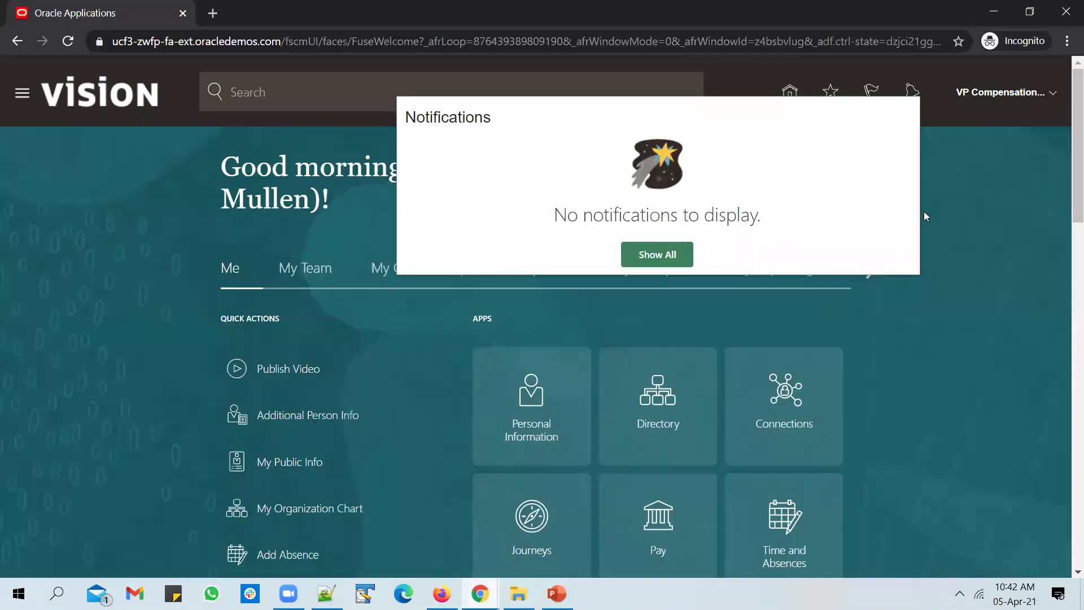
pyautogui.click(948, 150)
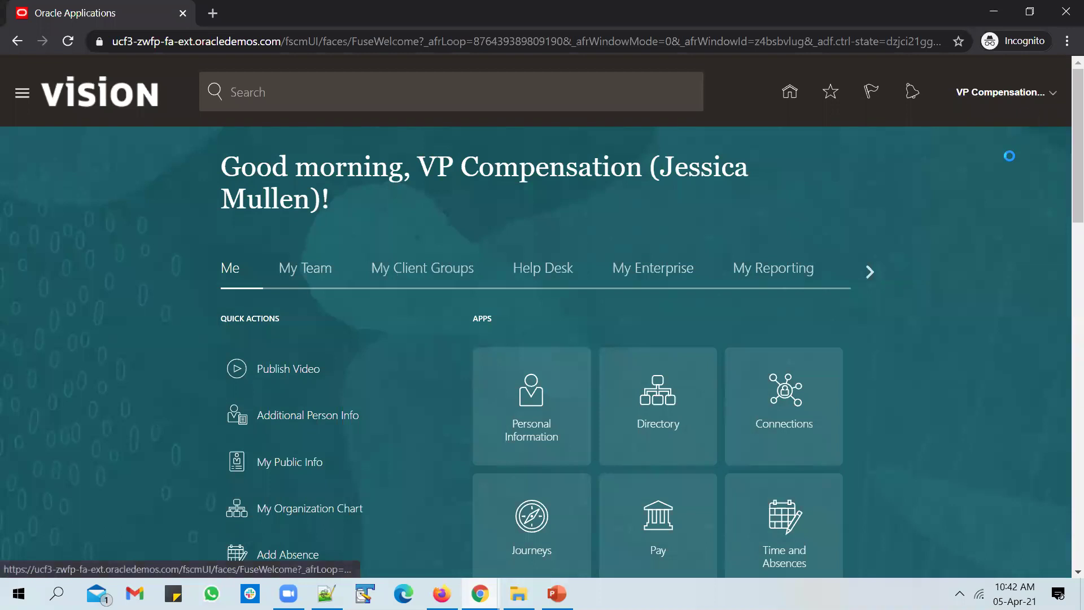
pyautogui.click(1054, 92)
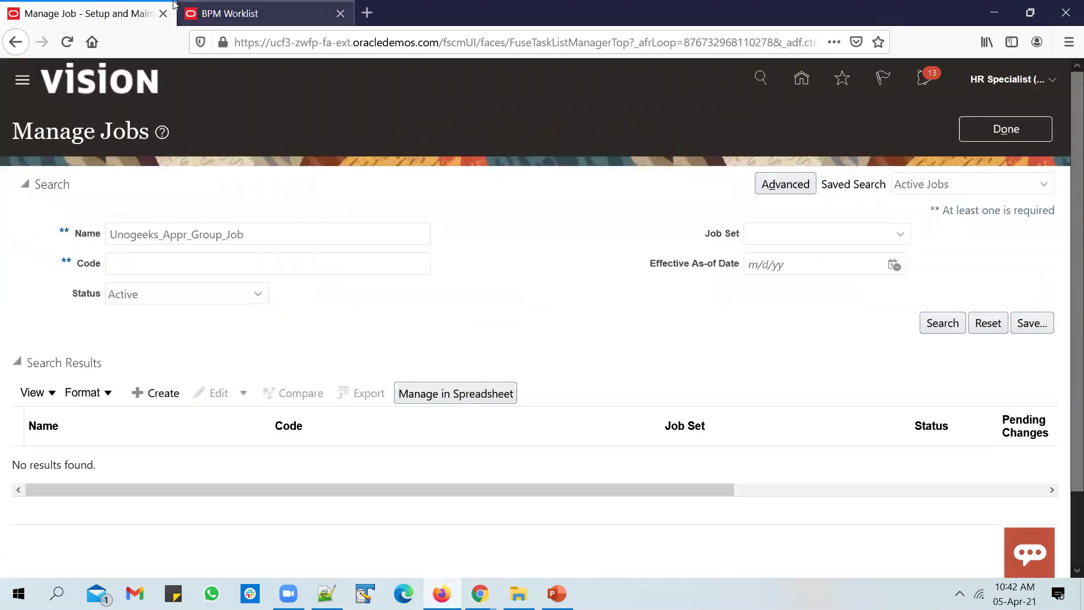
pyautogui.click(259, 13)
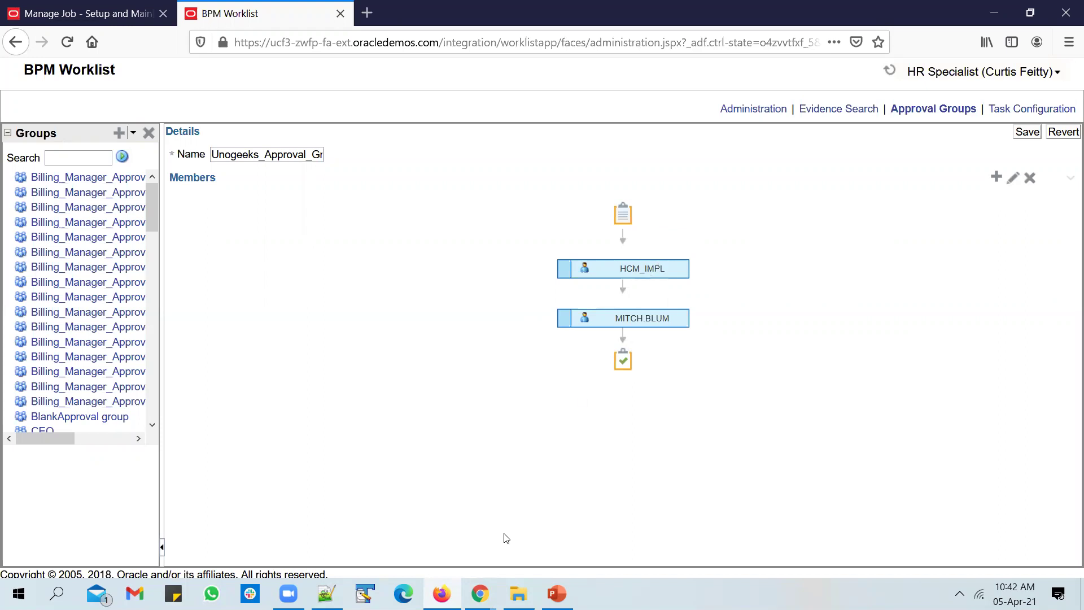
# Sign in as hcm_impl and approve the Unogeeks_Appr_Group_Job notification.
pyautogui.click(556, 499)
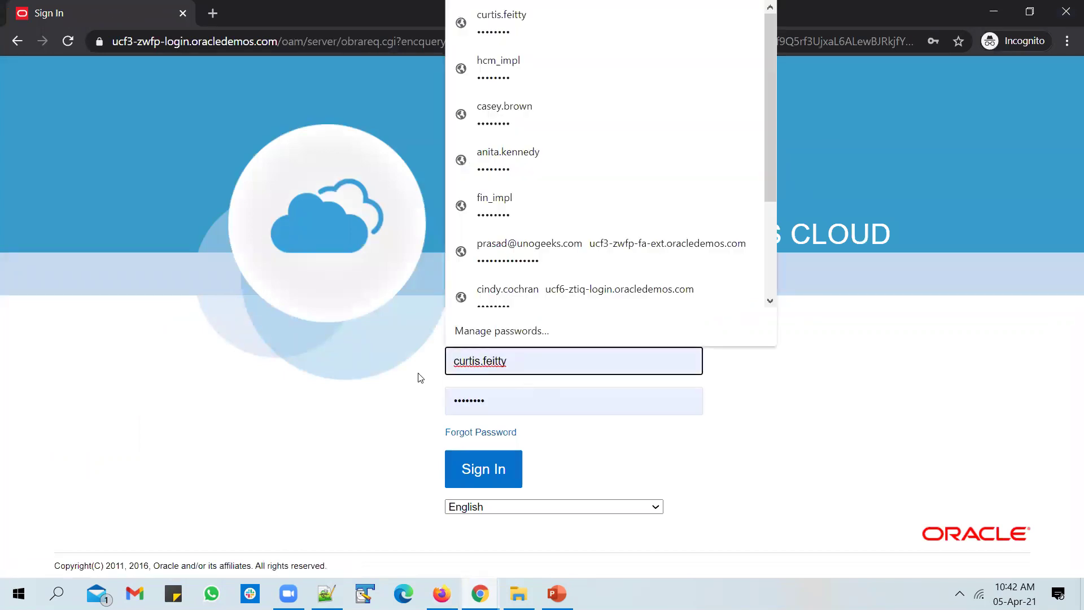
pyautogui.write('hcm_impl')
pyautogui.click(557, 421)
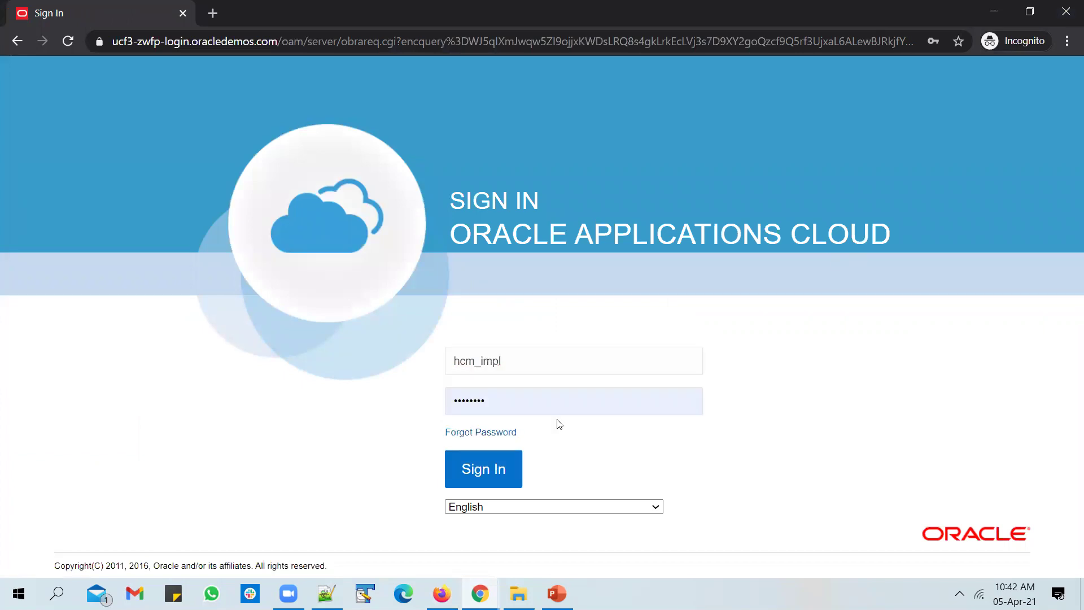
pyautogui.click(468, 482)
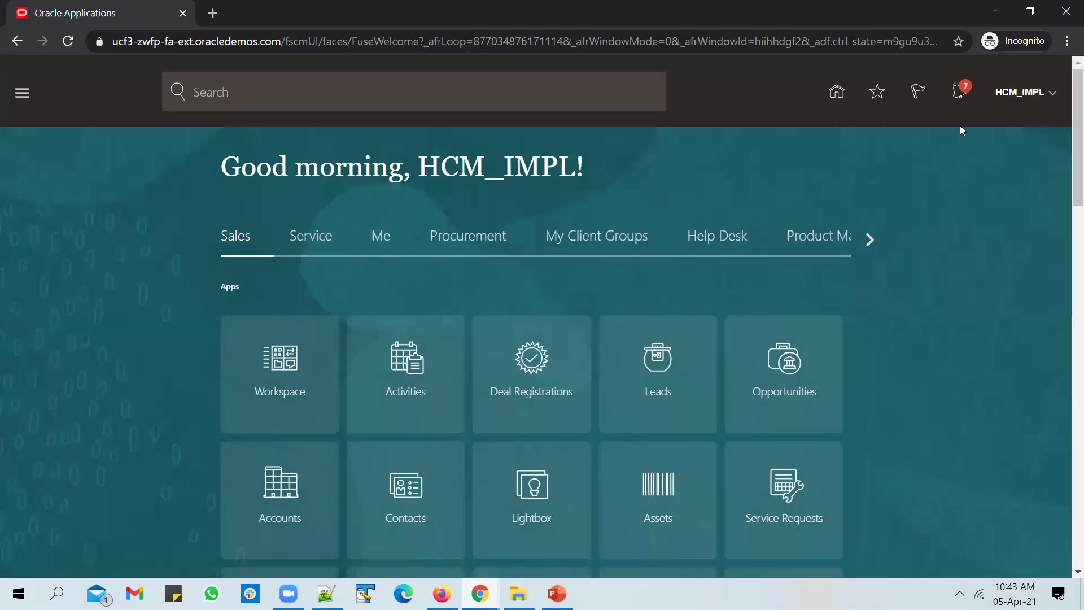
pyautogui.click(959, 91)
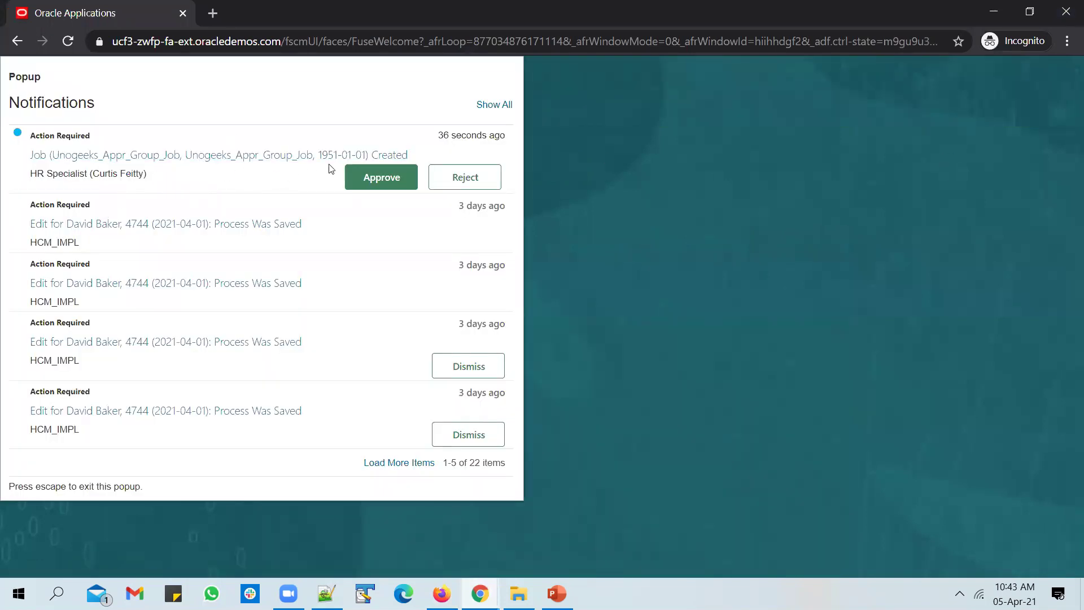
pyautogui.click(383, 180)
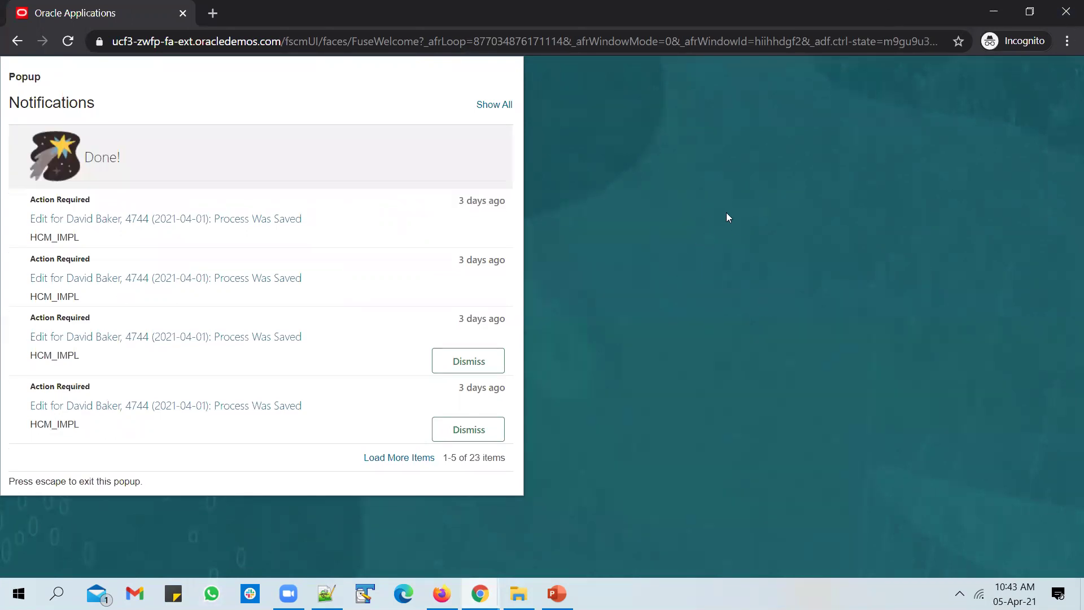
pyautogui.click(790, 190)
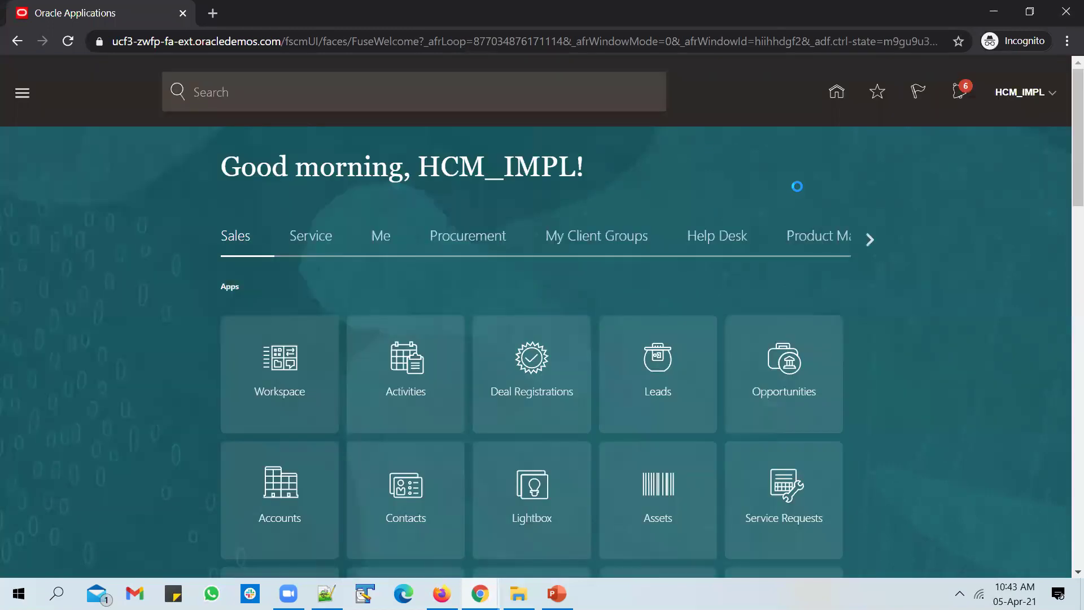
# Sign out of the first approver's session and sign in with the second approver's user ID.
pyautogui.click(1020, 93)
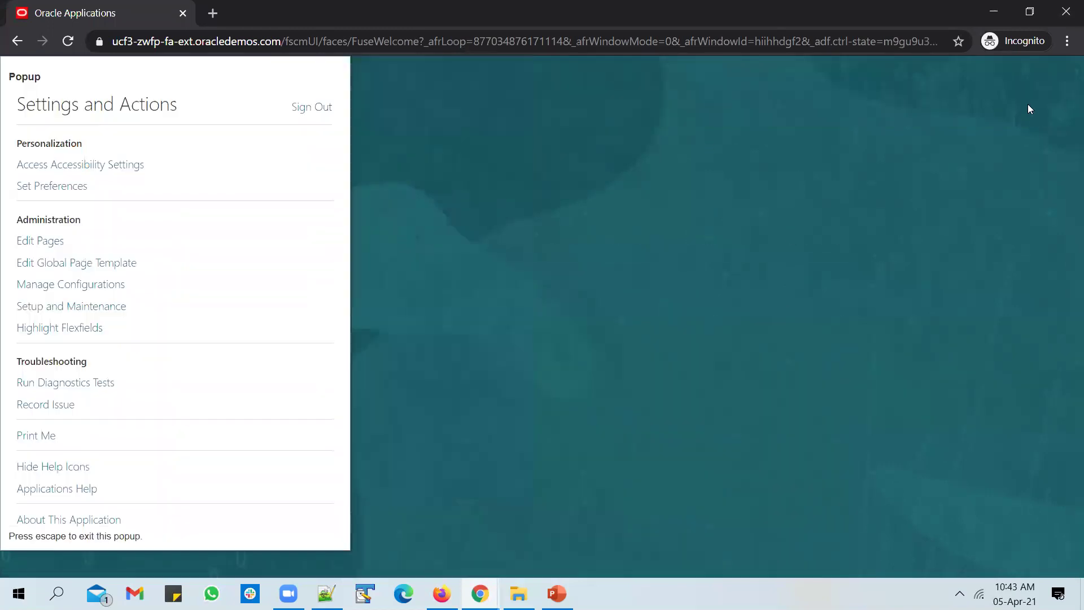
pyautogui.click(311, 107)
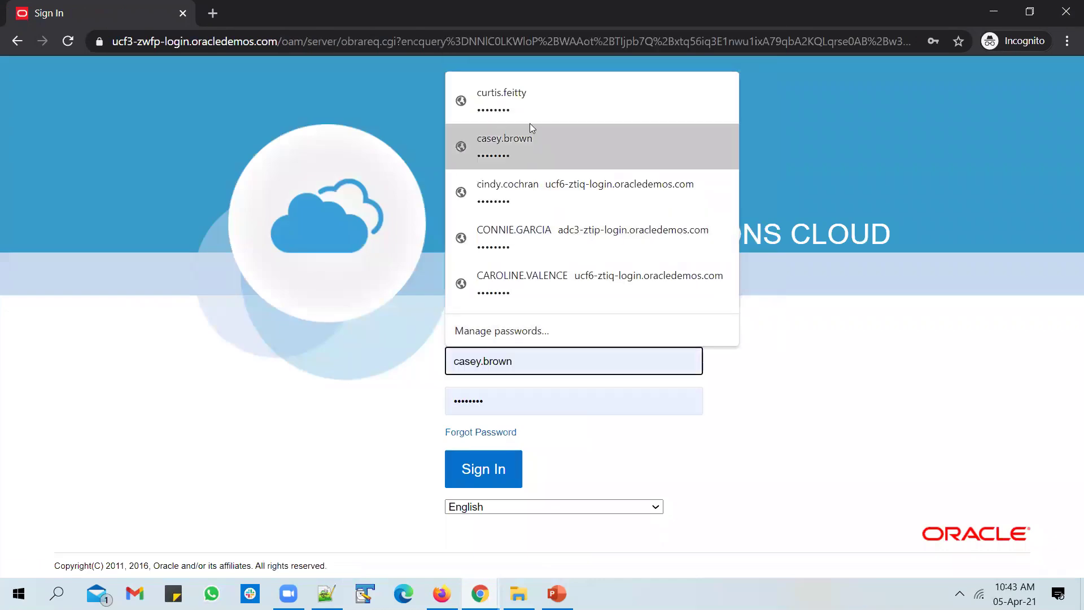
pyautogui.click(533, 92)
pyautogui.doubleClick(481, 362)
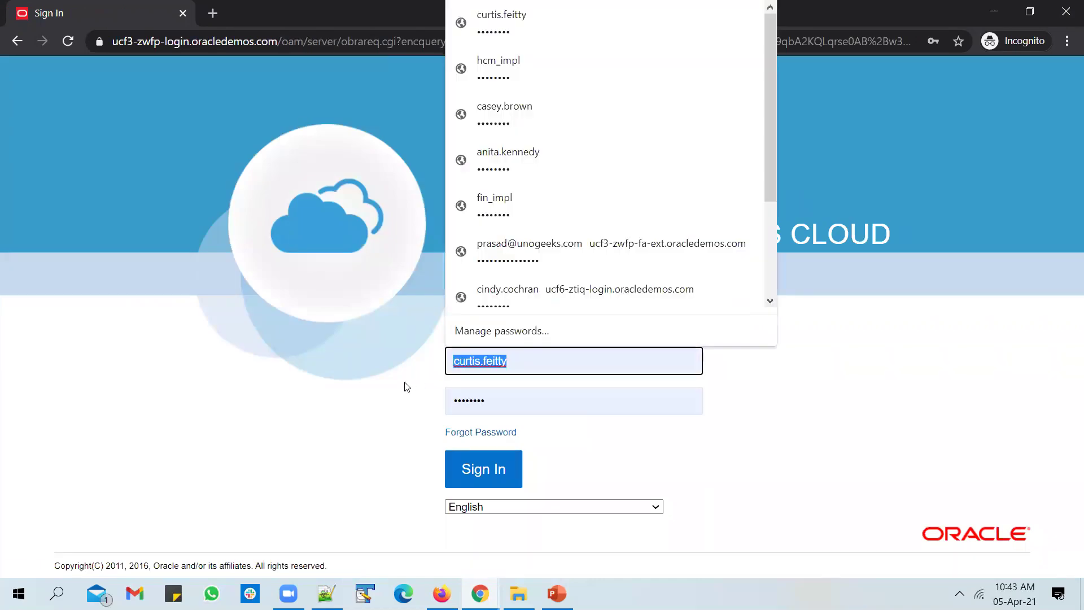
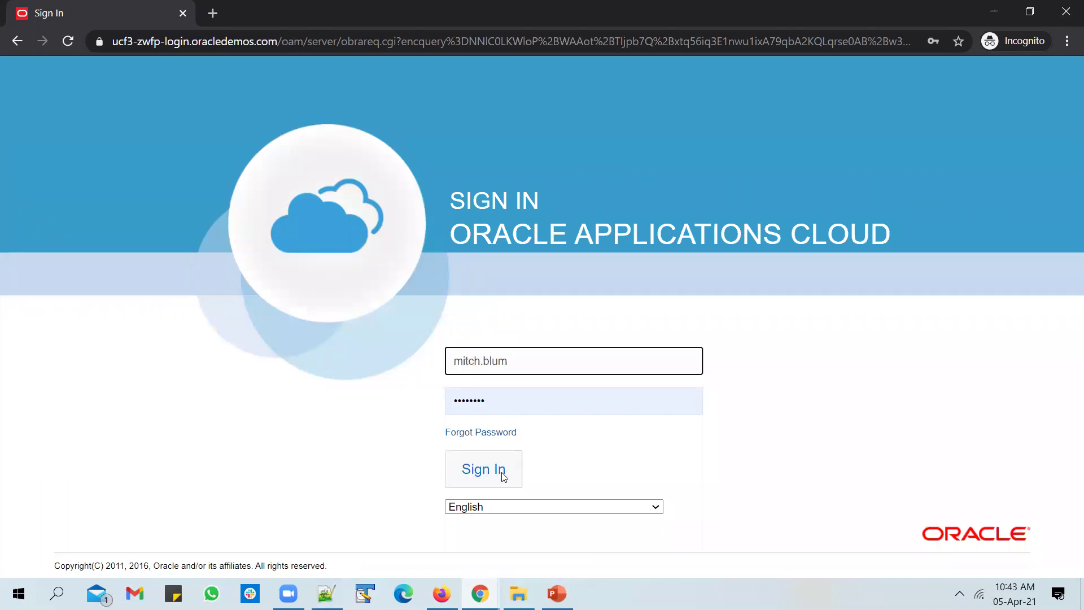
pyautogui.click(500, 471)
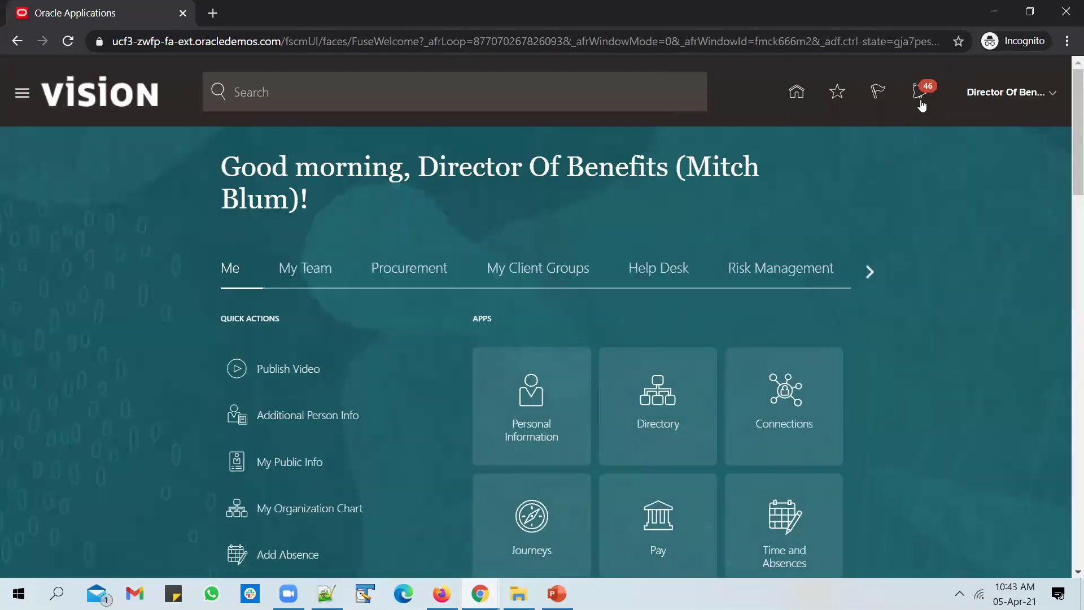
# Approve the Unogeeks_Appr_Group_Job creation request from the notifications list.
pyautogui.click(921, 97)
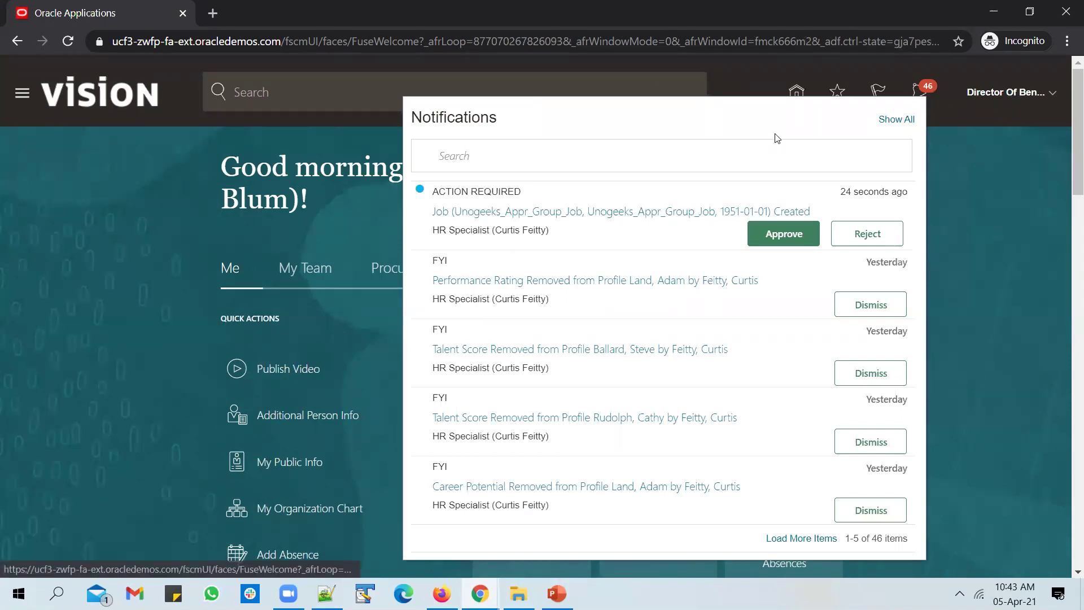
pyautogui.click(767, 234)
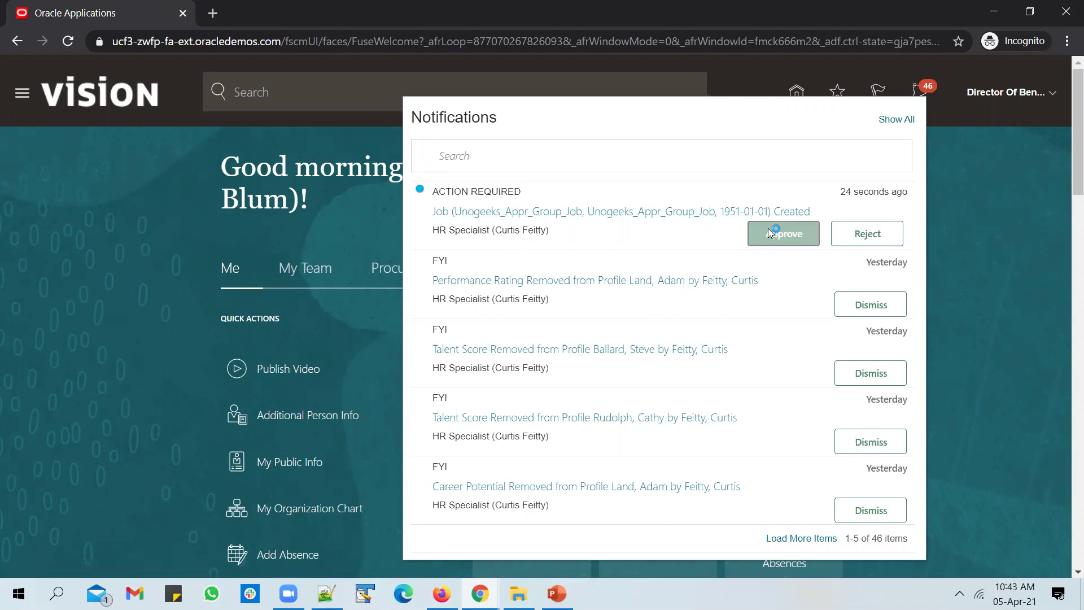
pyautogui.hotkey('alt', 'Tab')
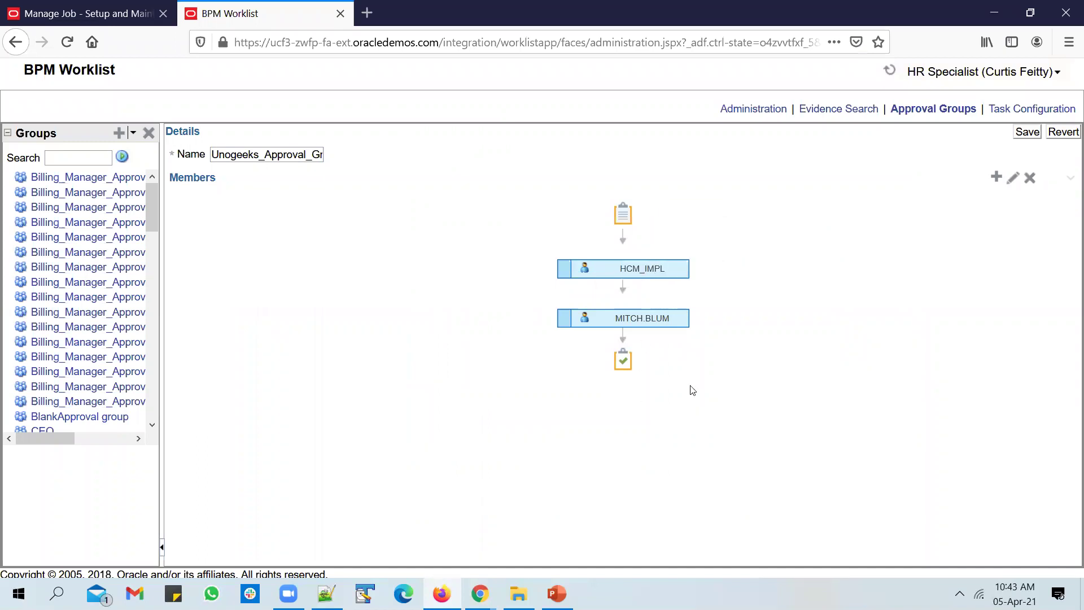
# Rerun the Manage Jobs search to show Unogeeks_Appr_Group_Job as Active in Common Set.
pyautogui.click(480, 593)
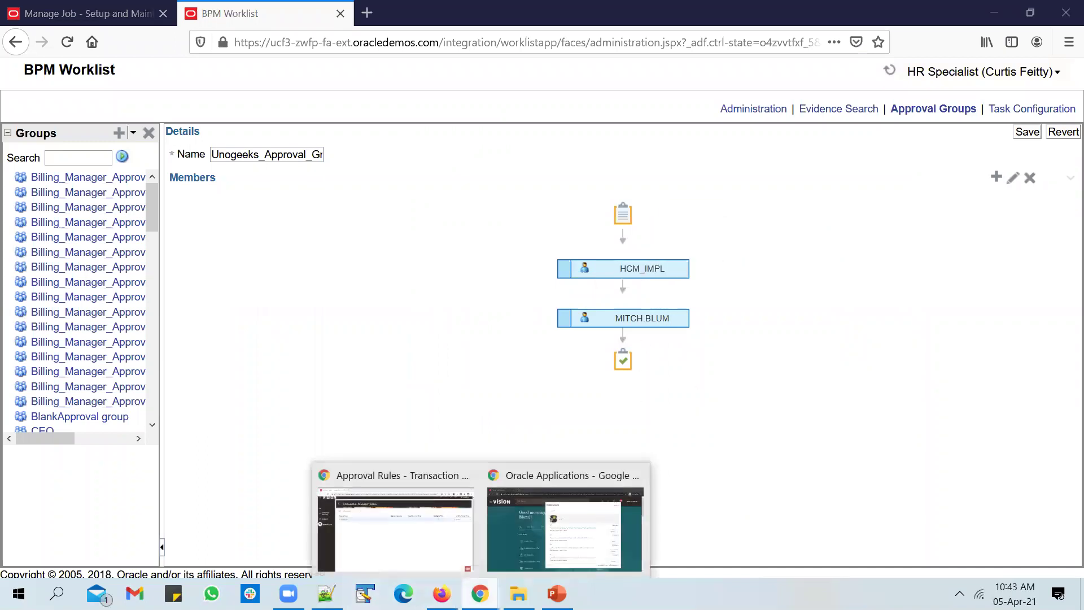
pyautogui.click(90, 12)
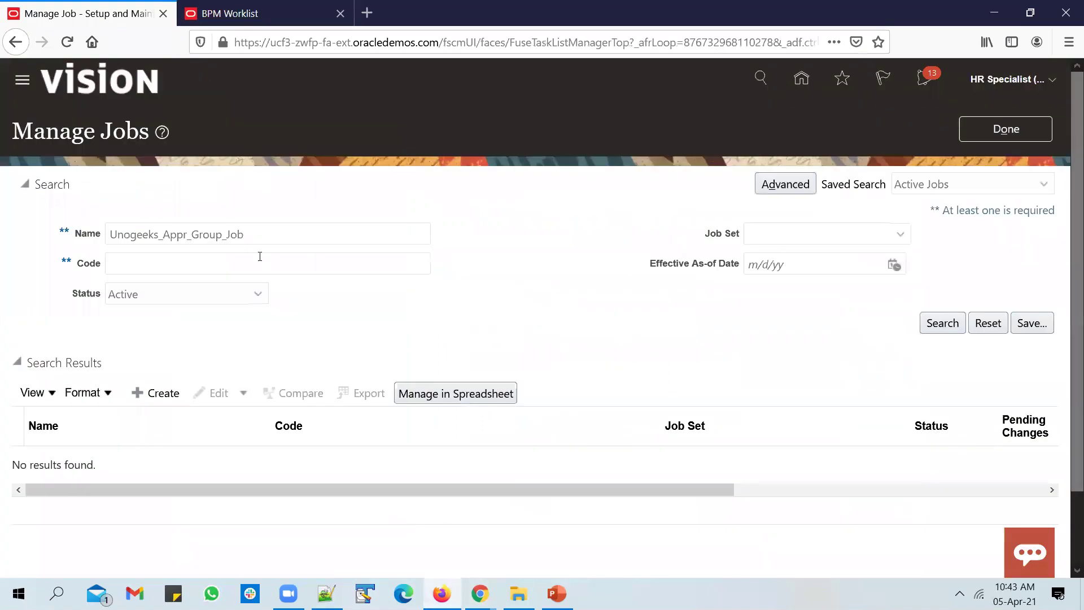
pyautogui.click(942, 323)
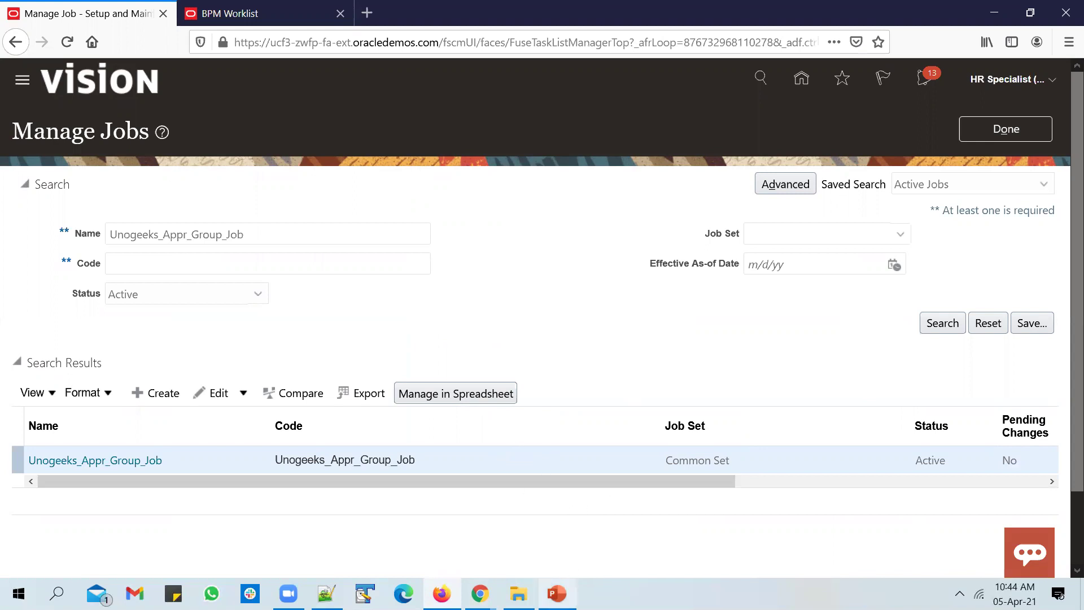
# Return to slide 2, 'Use Approval Groups in Approval Rules', in PowerPoint.
pyautogui.click(556, 592)
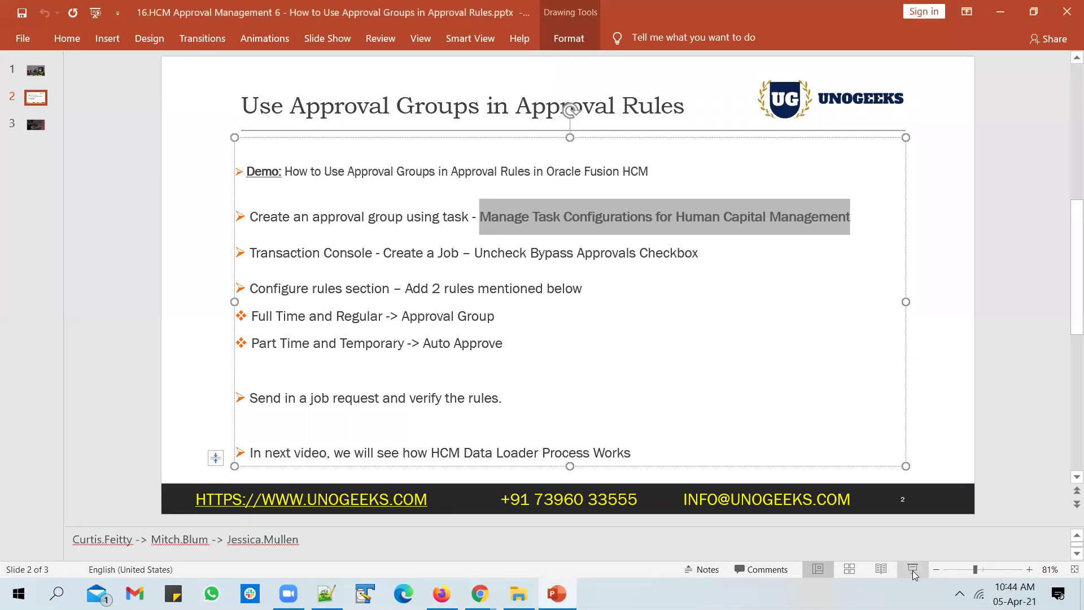